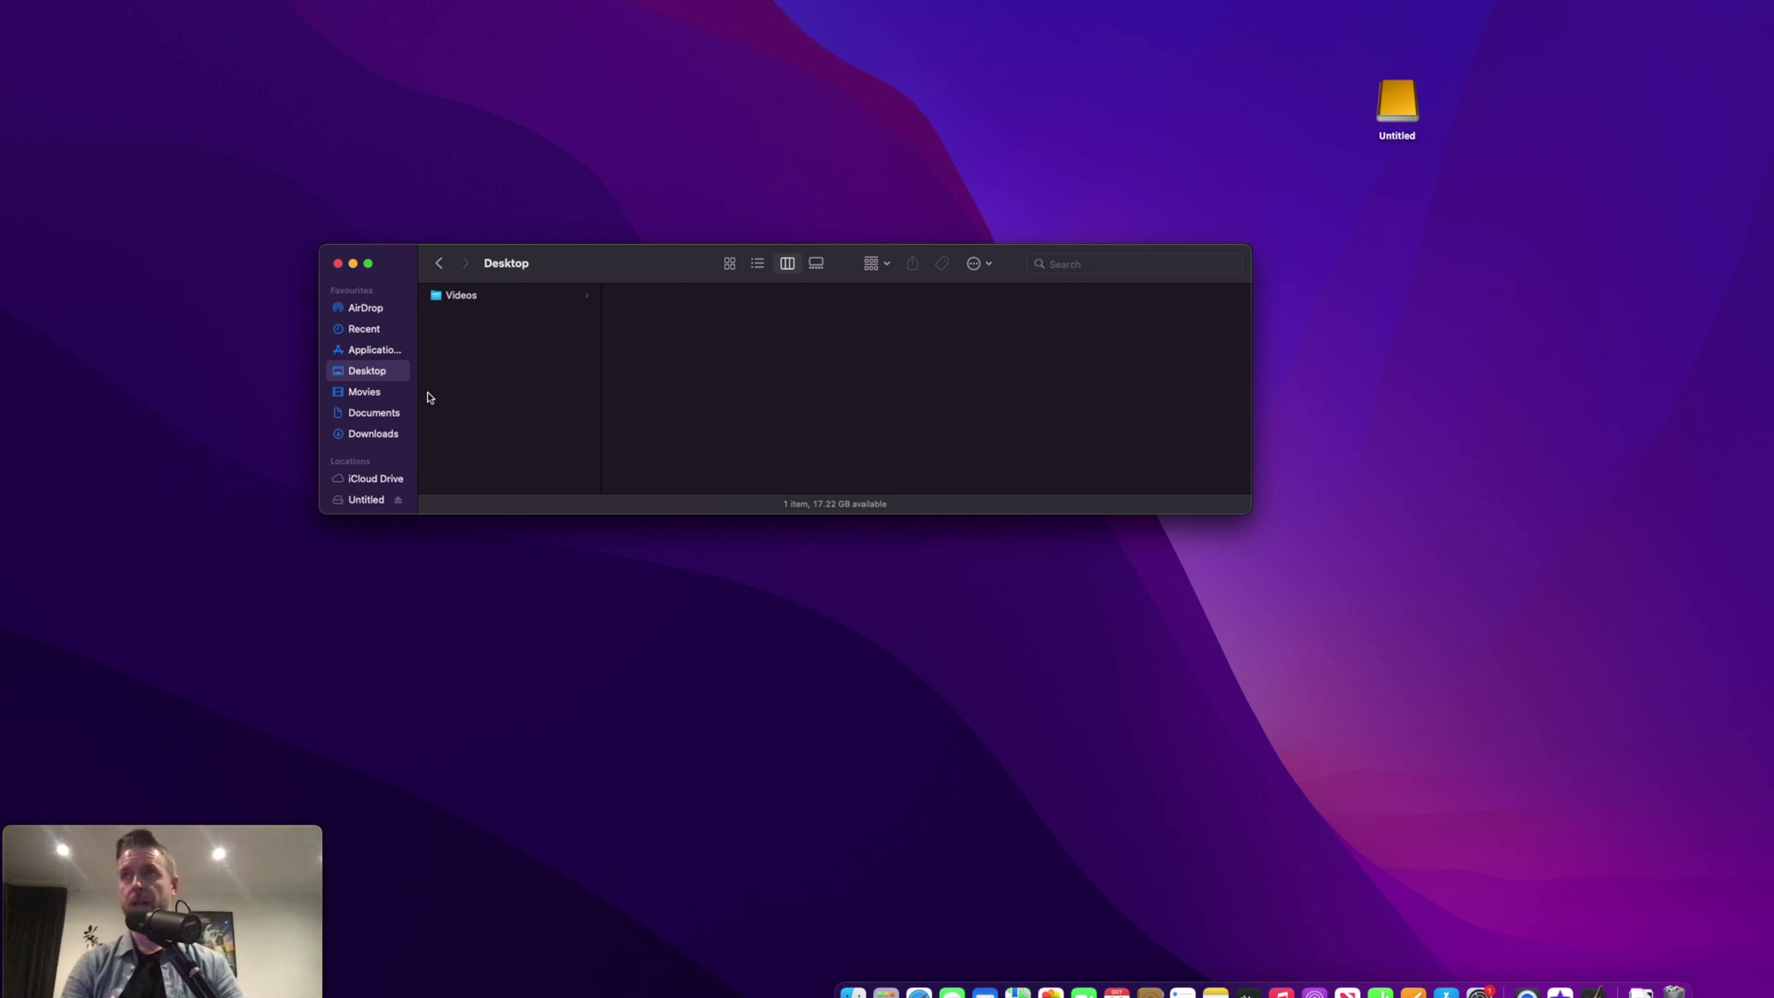
# In an enlarged Movies window, check iMovie Library's 17.98 GB size and reposition the Untitled drive icon.
pyautogui.click(365, 392)
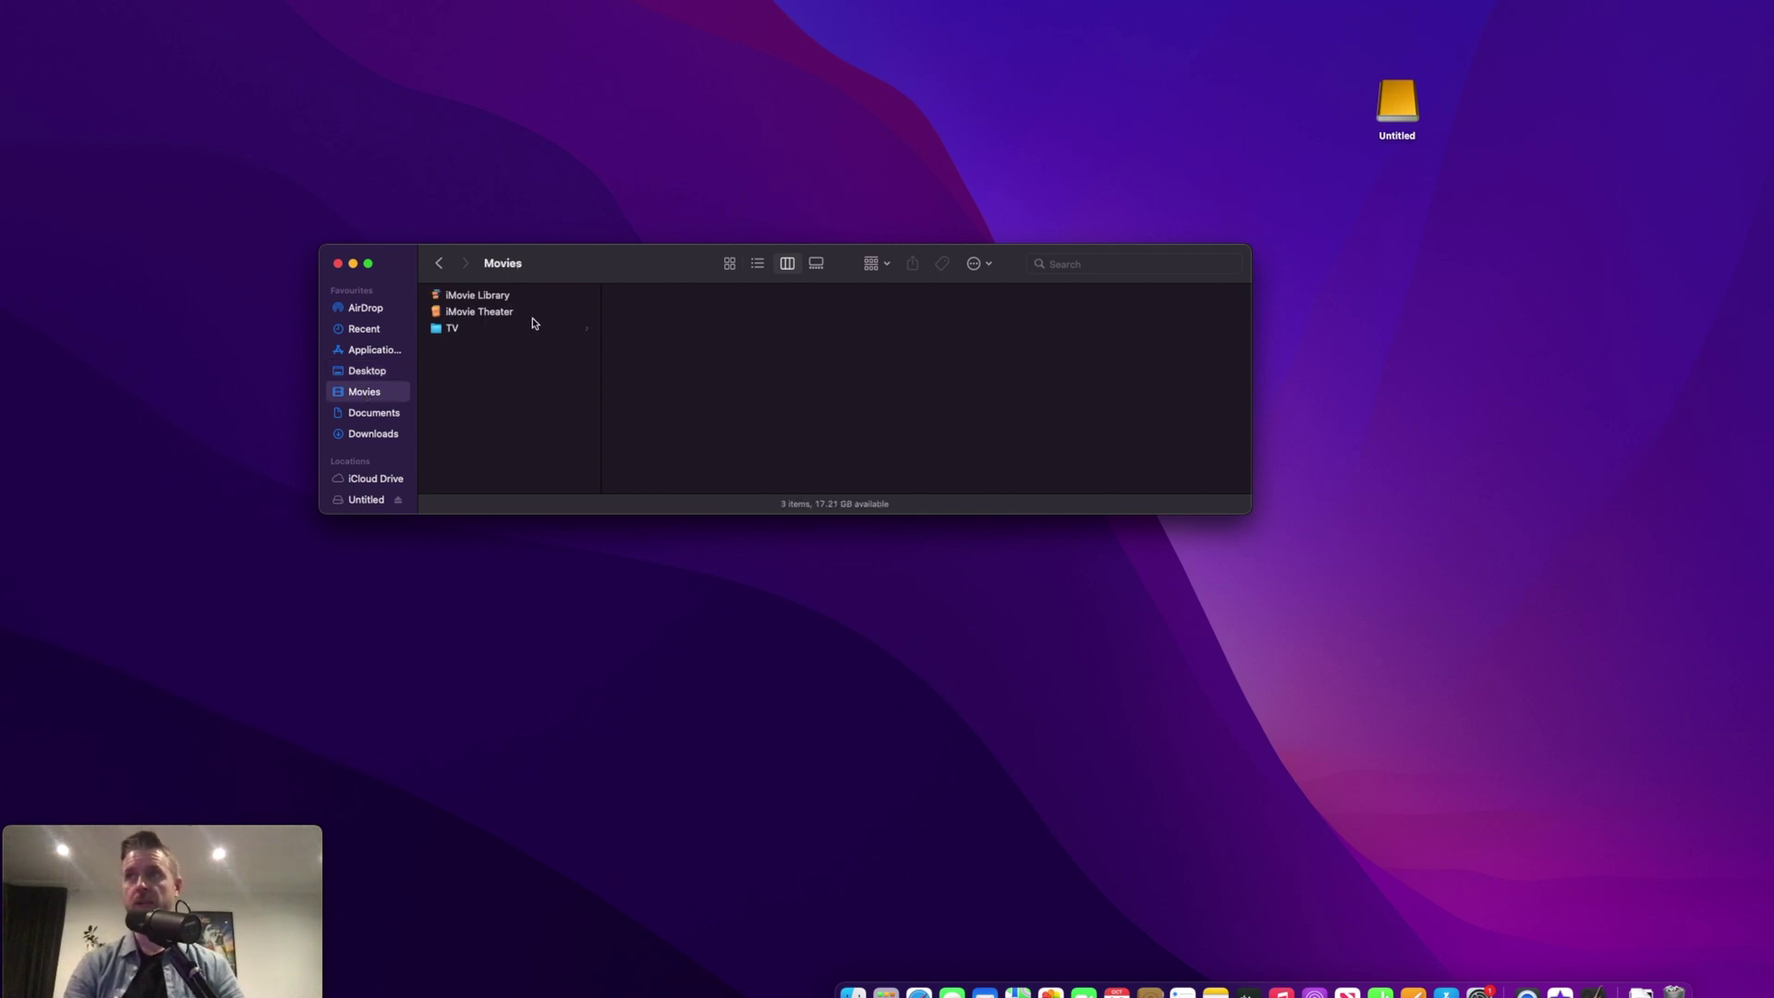
pyautogui.click(472, 300)
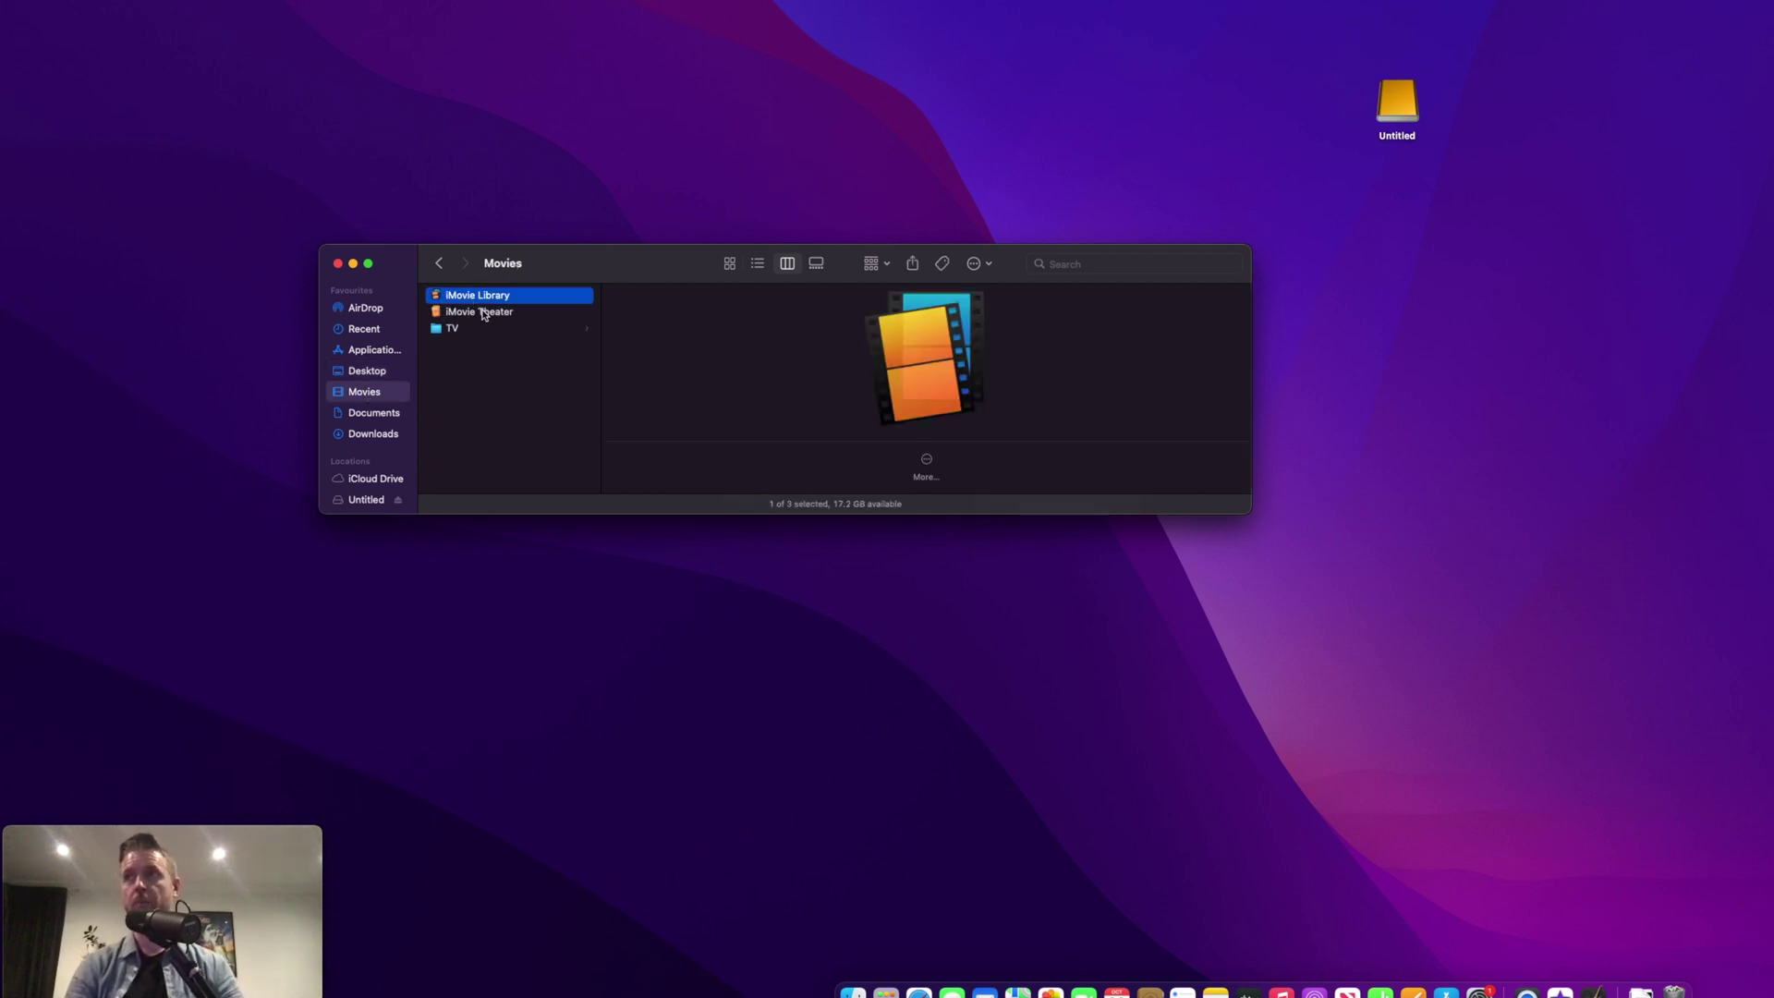
pyautogui.click(483, 314)
pyautogui.moveTo(575, 268); pyautogui.dragTo(568, 177)
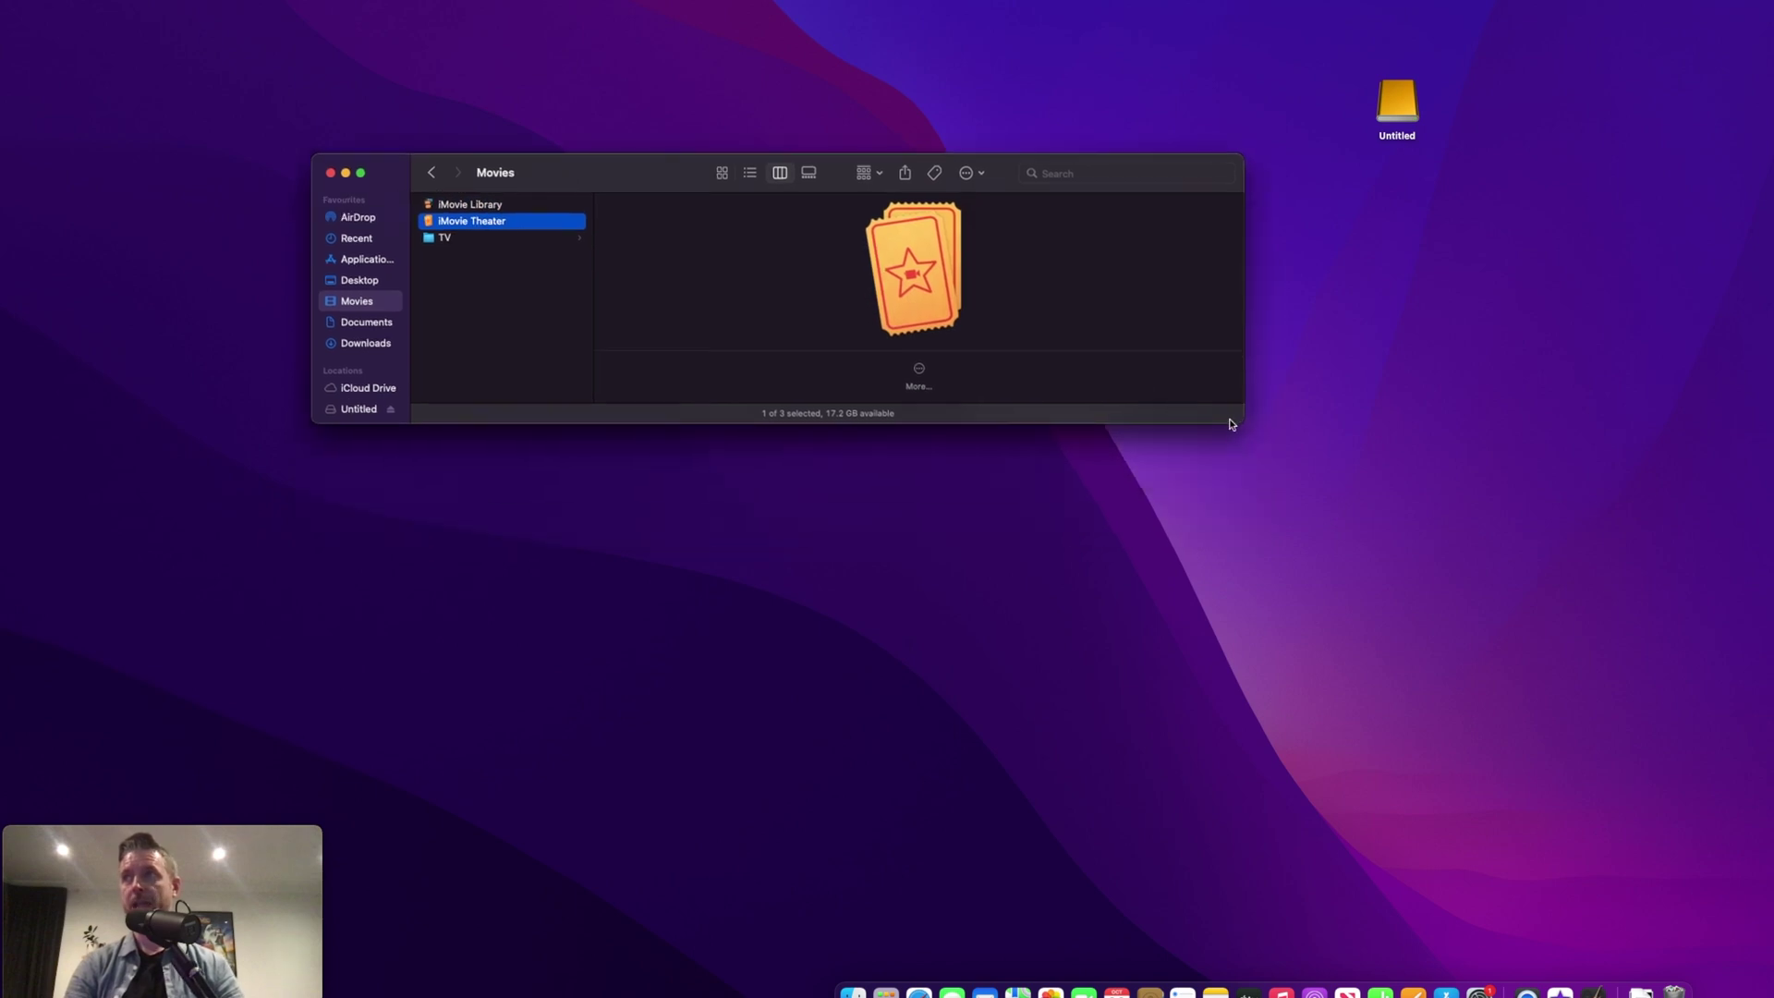
pyautogui.moveTo(1231, 423); pyautogui.dragTo(1257, 722)
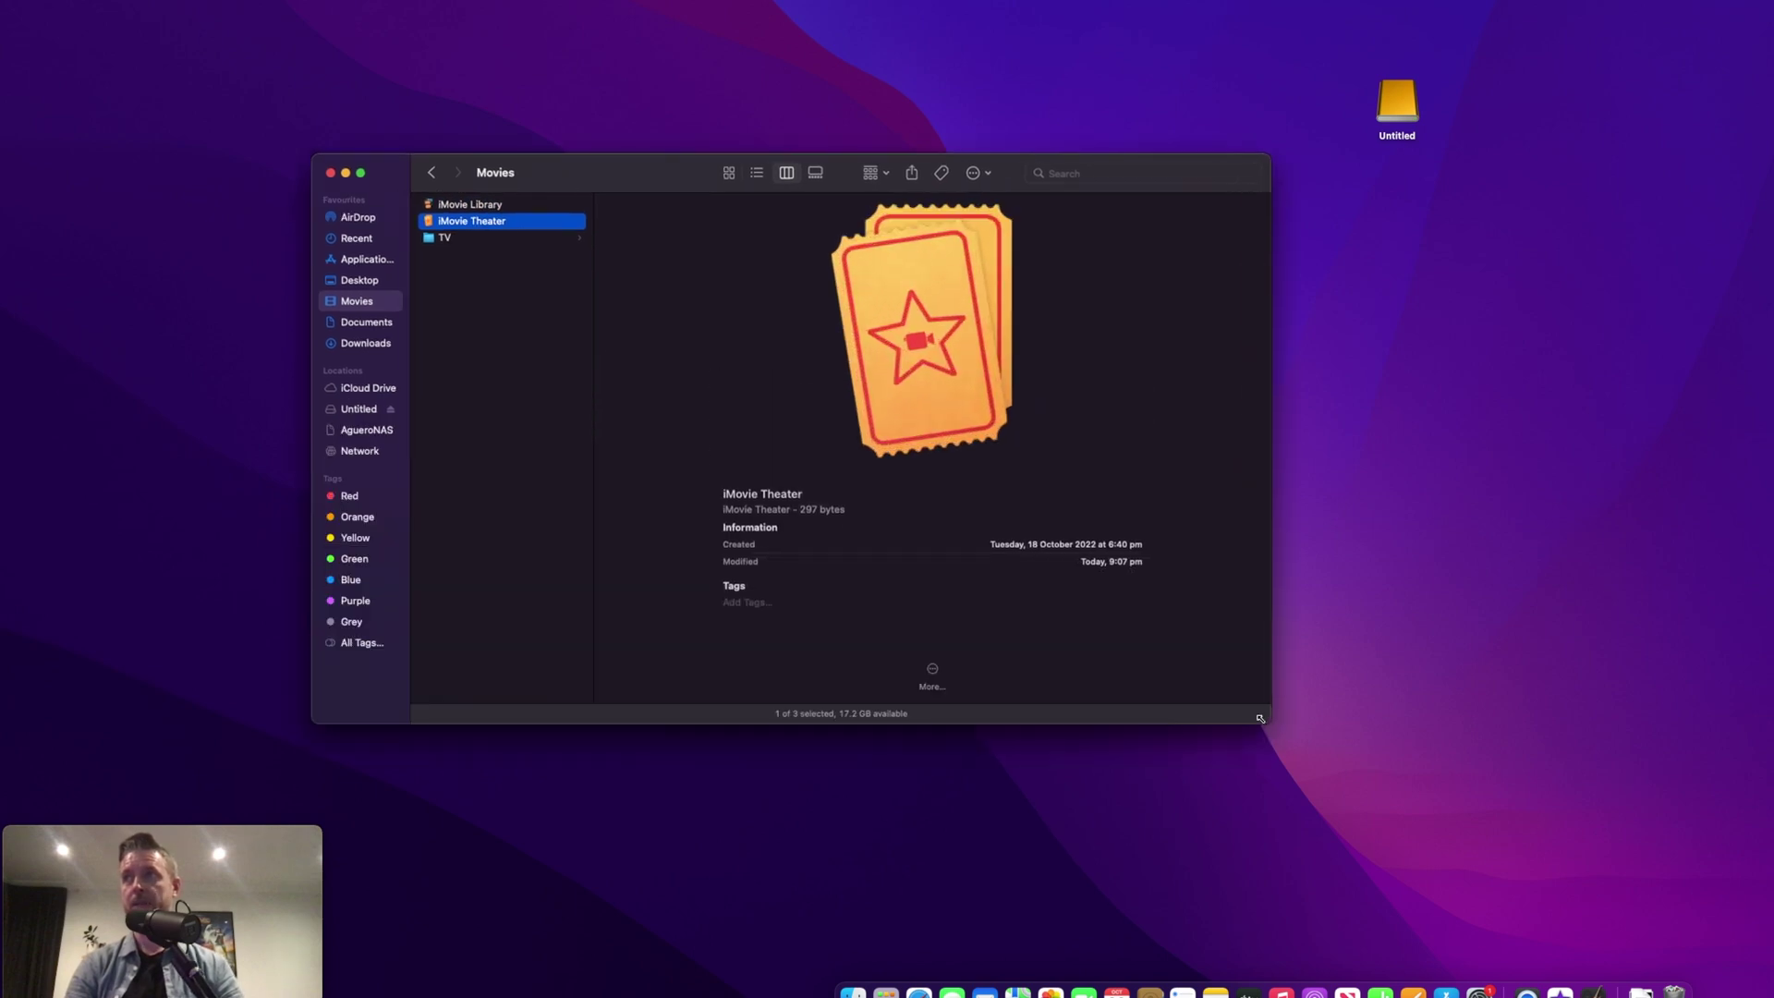
pyautogui.click(471, 205)
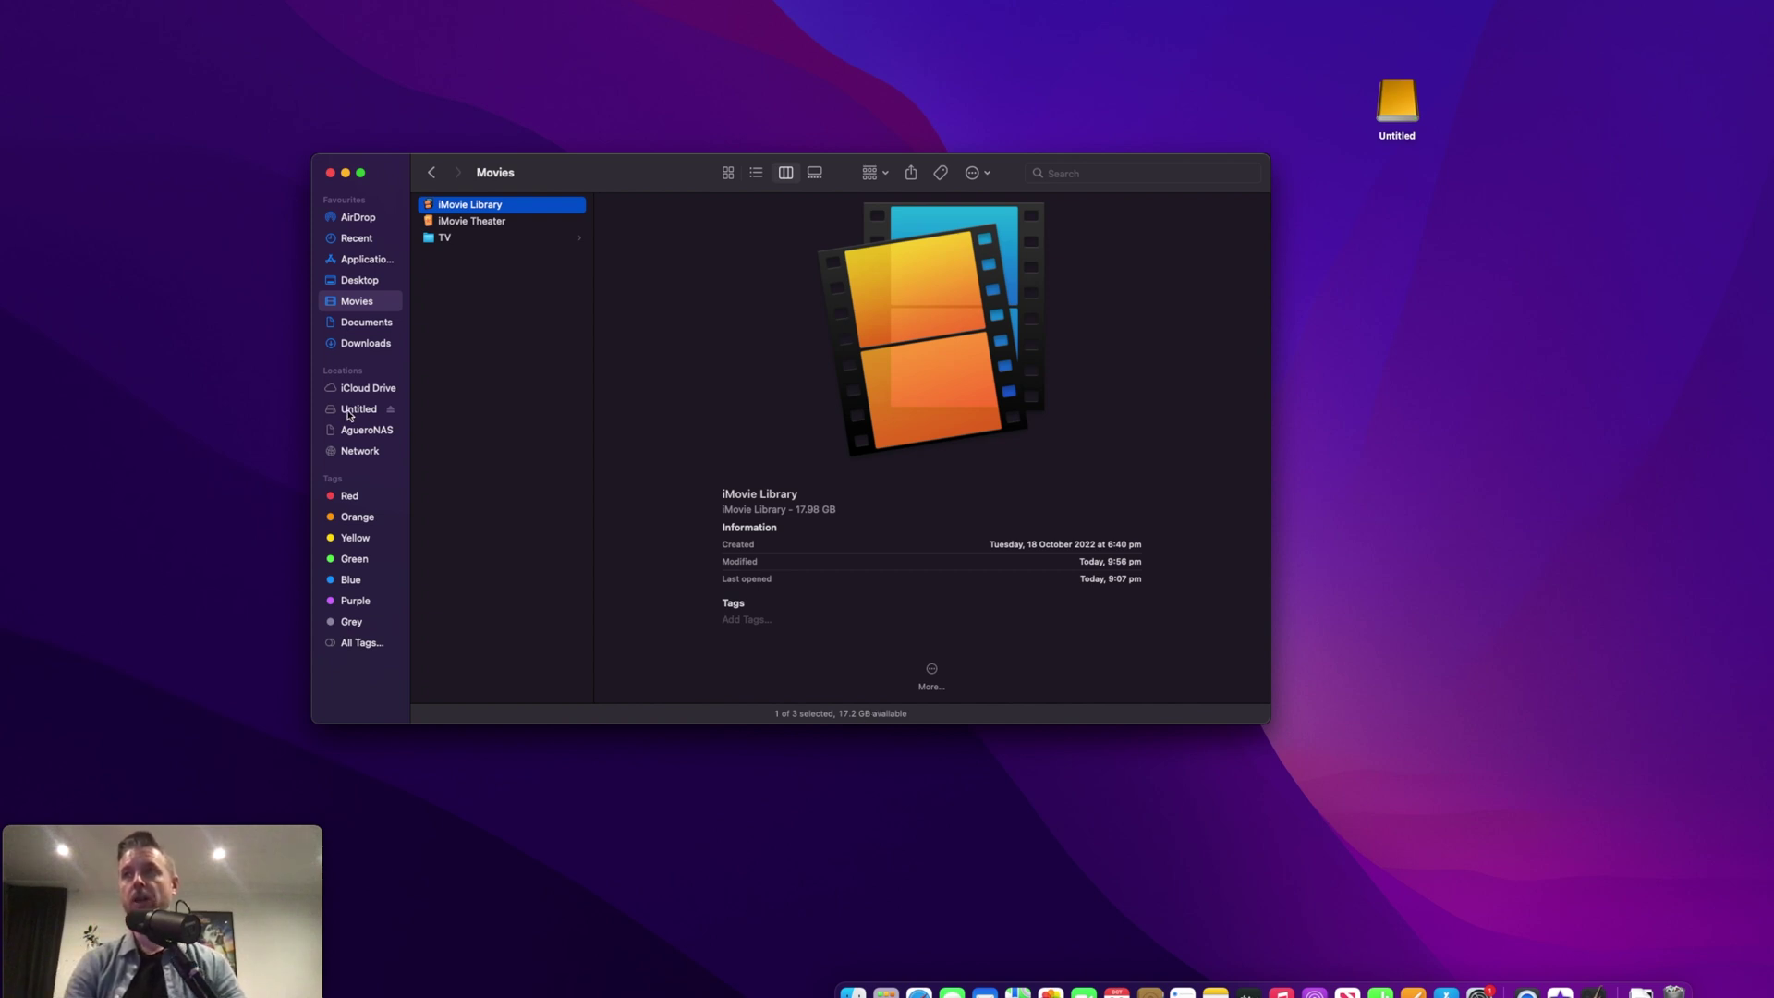
pyautogui.click(1400, 104)
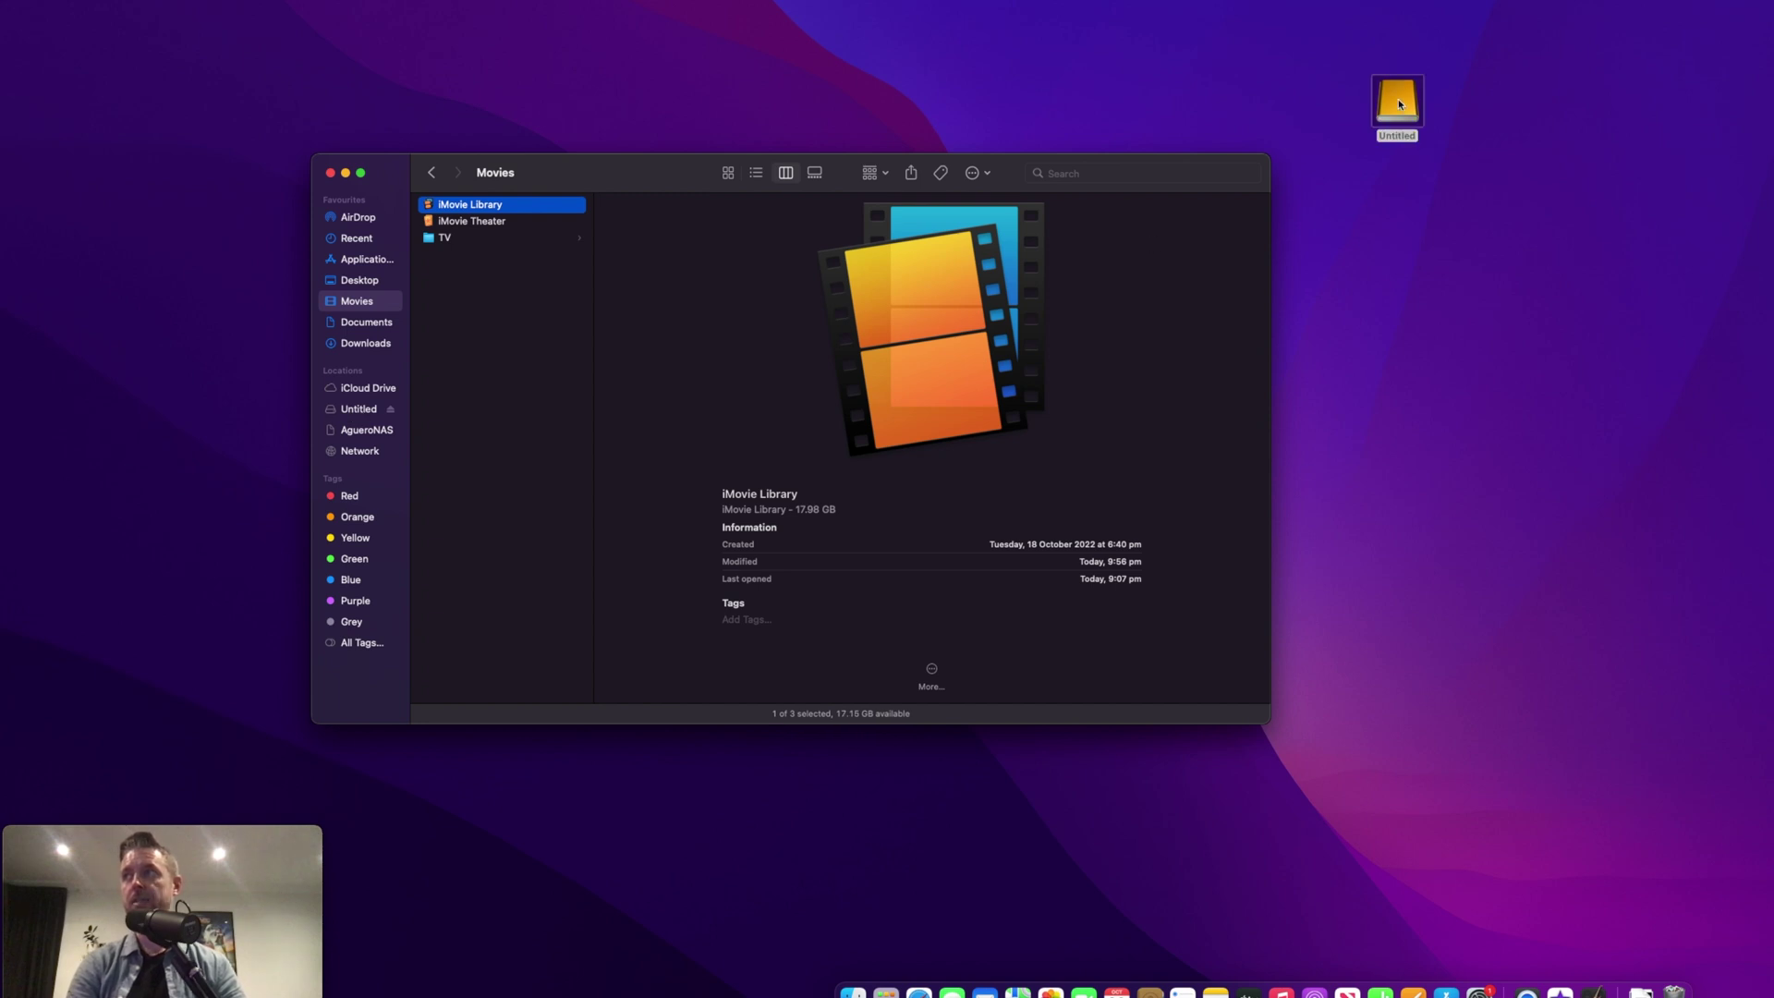
pyautogui.moveTo(1399, 104); pyautogui.dragTo(1431, 88)
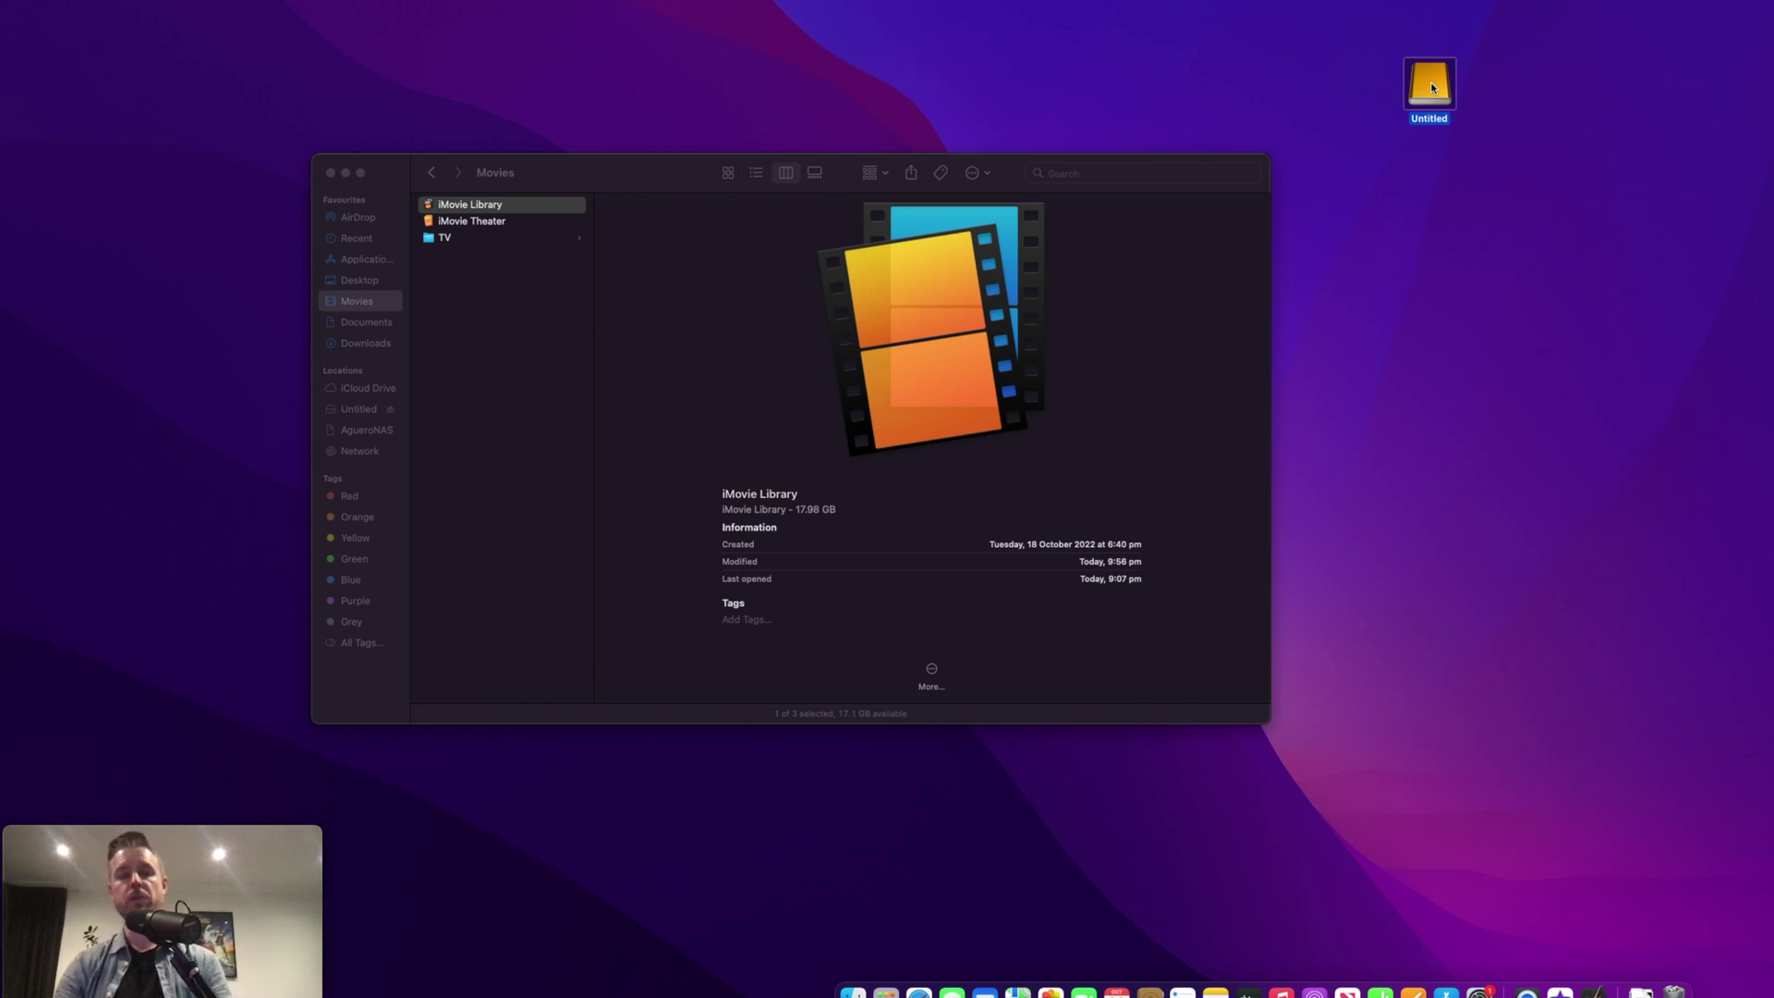
# Copy both iMovie Library and iMovie Theater from the Movies folder.
pyautogui.click(658, 168)
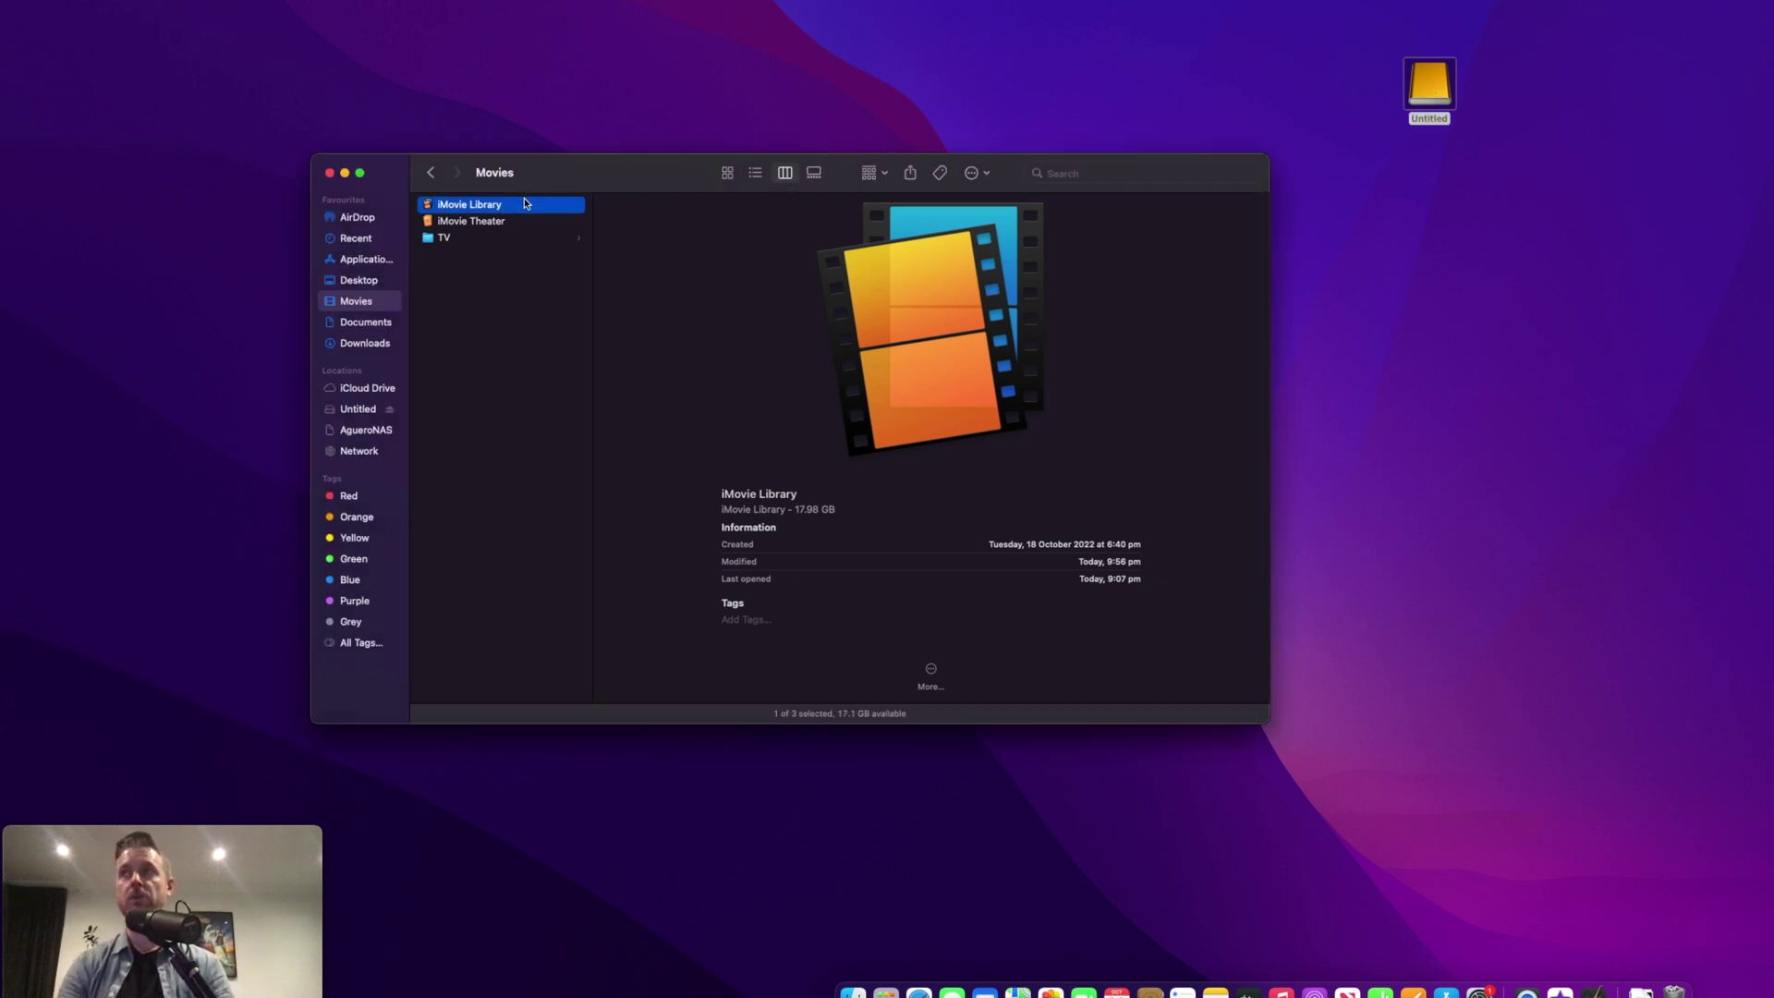
pyautogui.keyDown('shift'); pyautogui.click(481, 221); pyautogui.keyUp('shift')
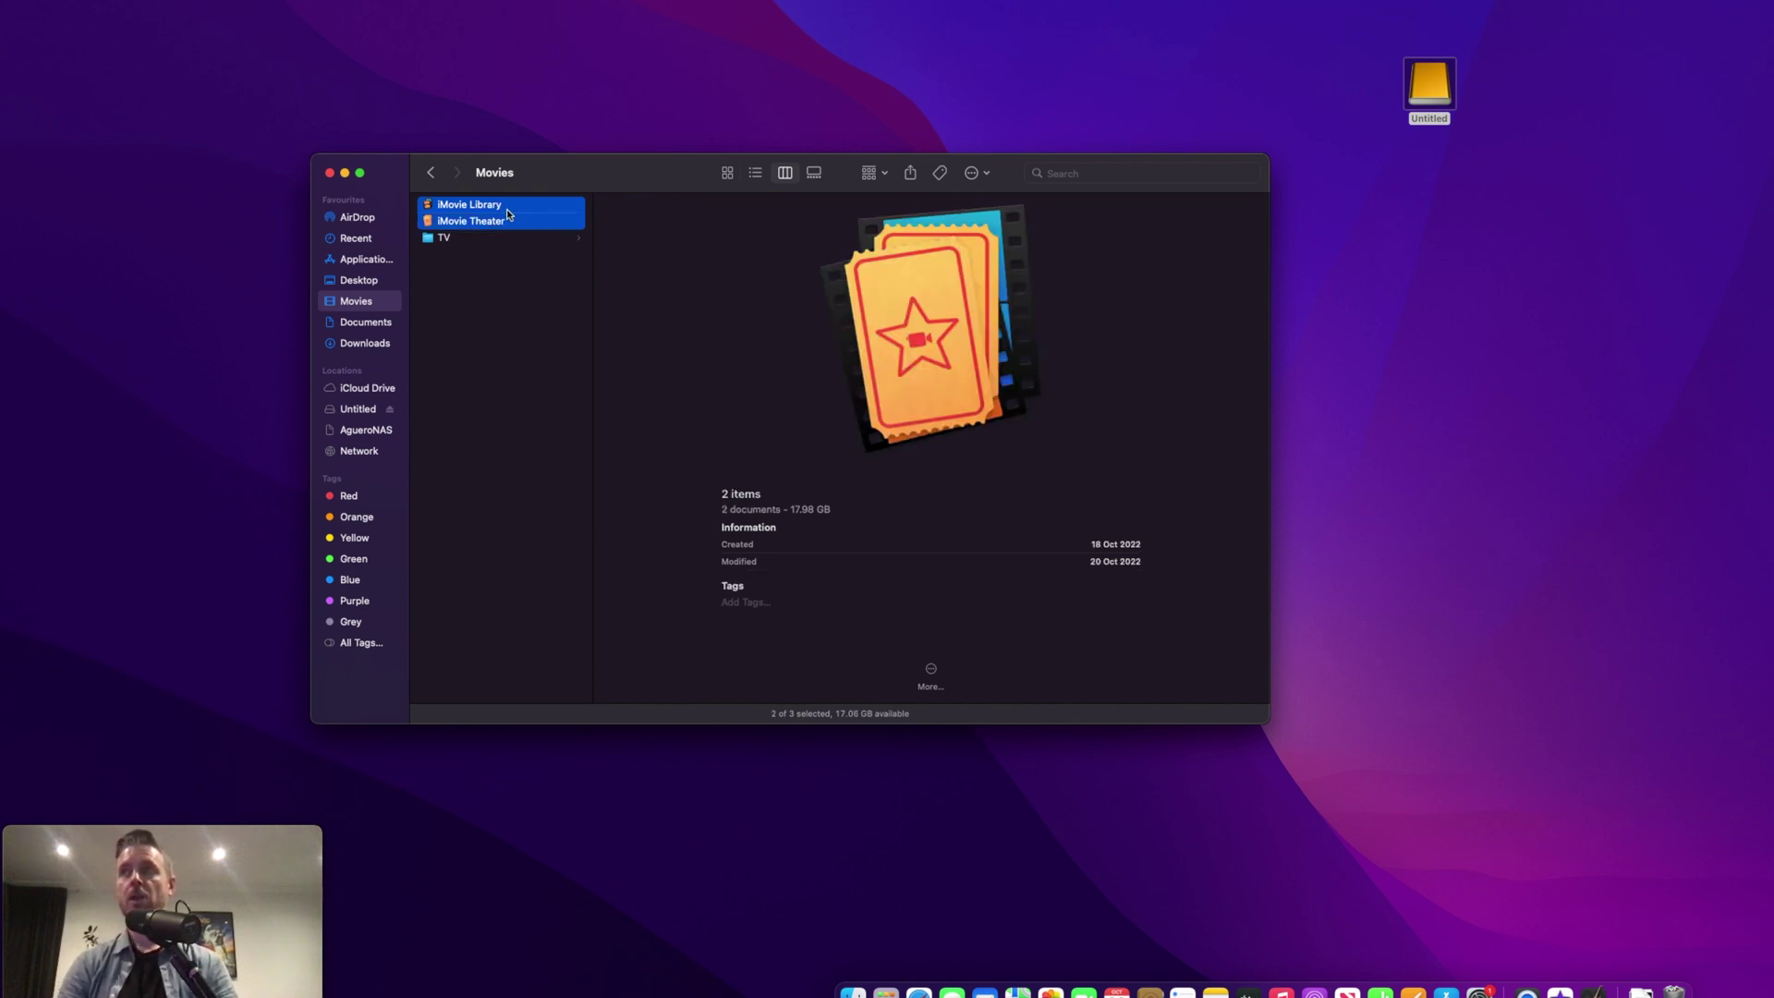
pyautogui.rightClick(507, 214)
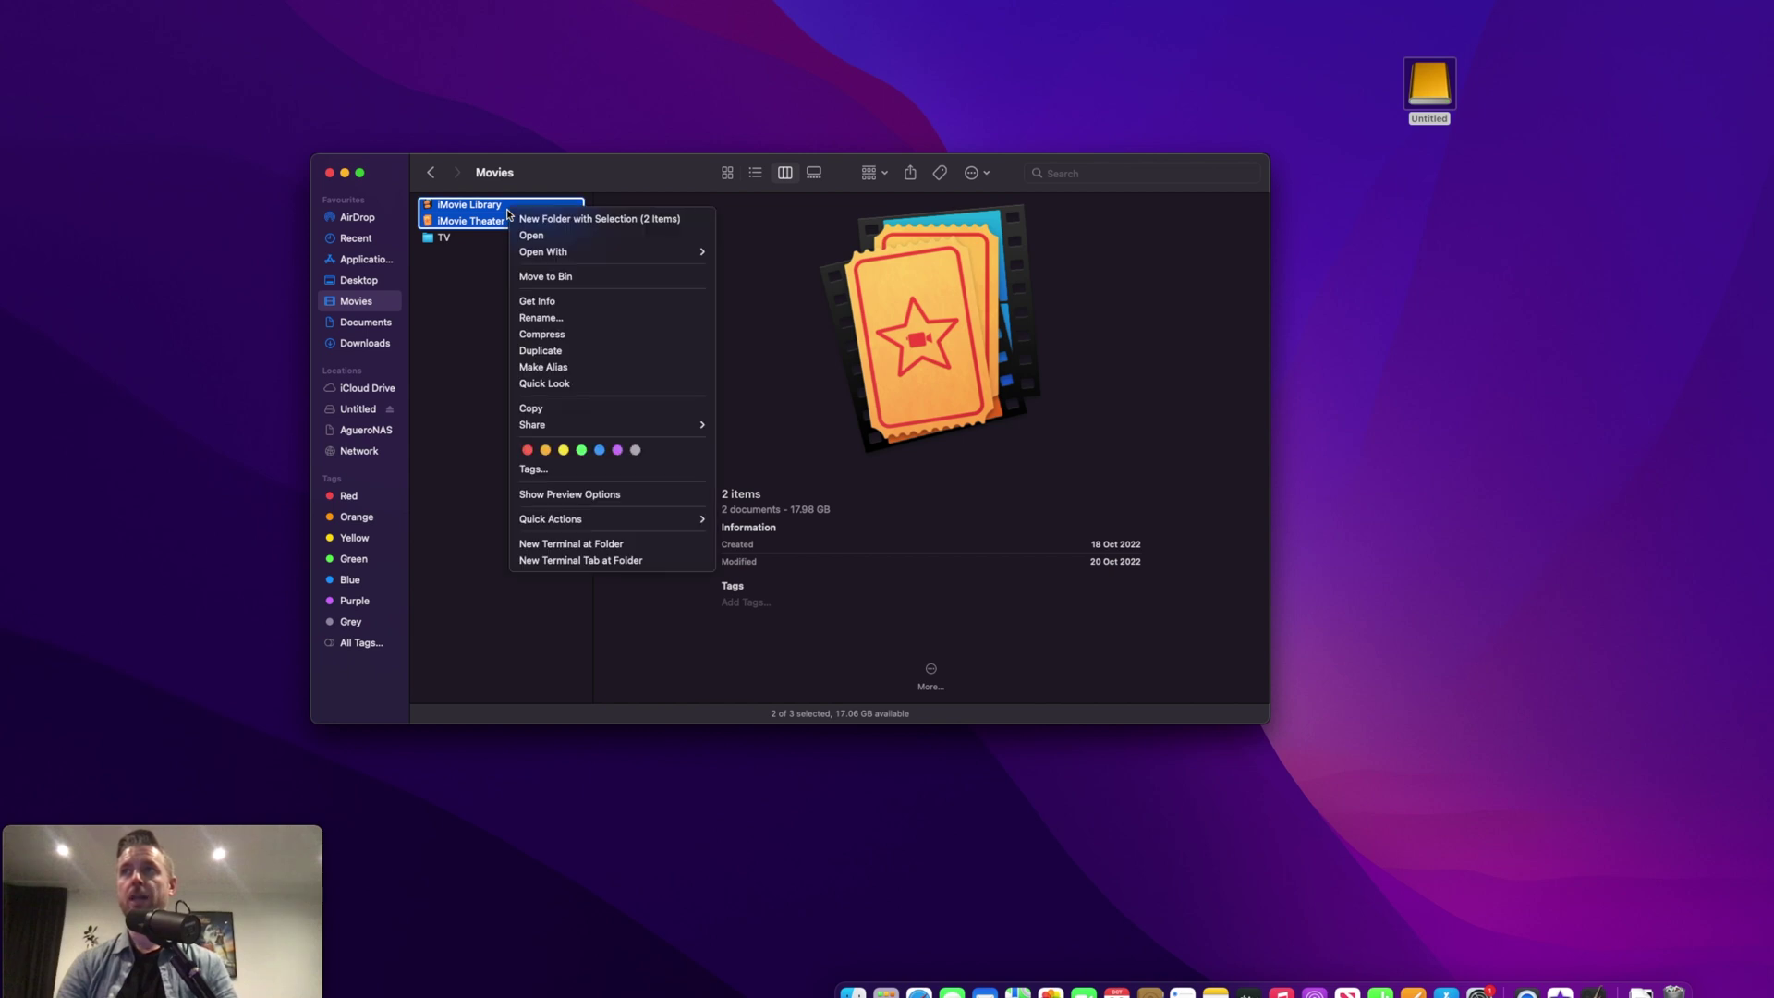
pyautogui.click(533, 408)
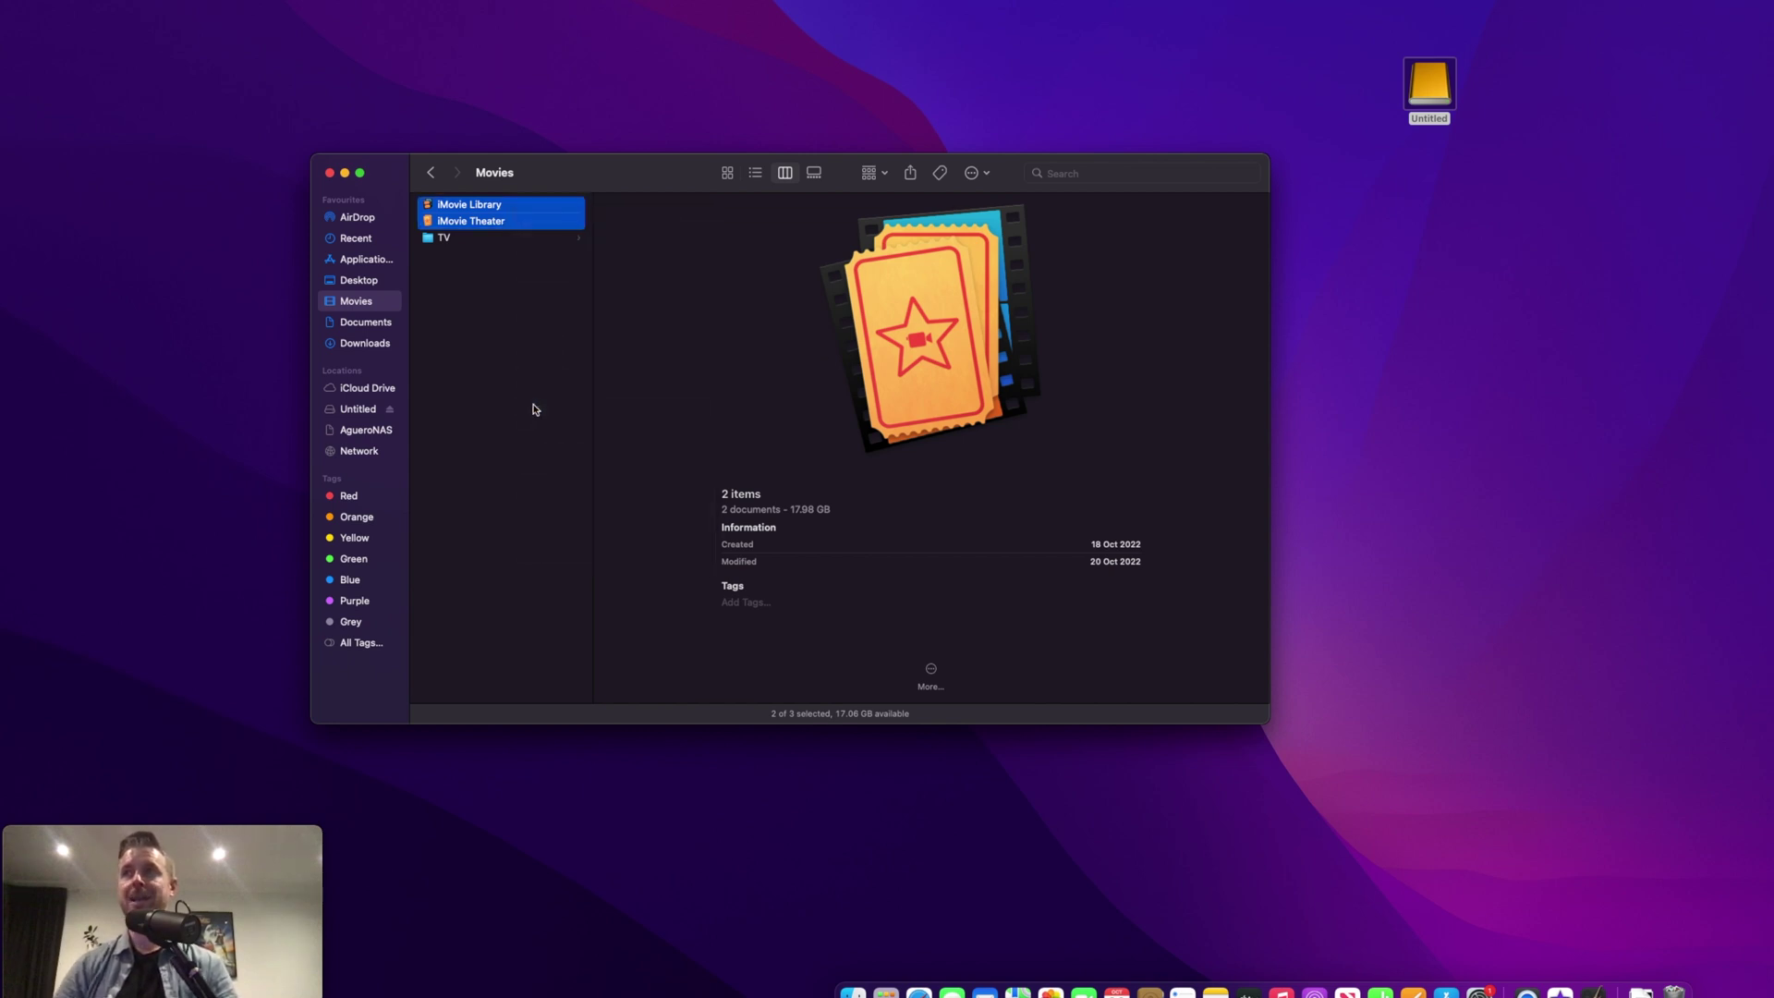
# Create an 'iMovie Library' folder on the Untitled drive and paste the two items into it.
pyautogui.click(353, 411)
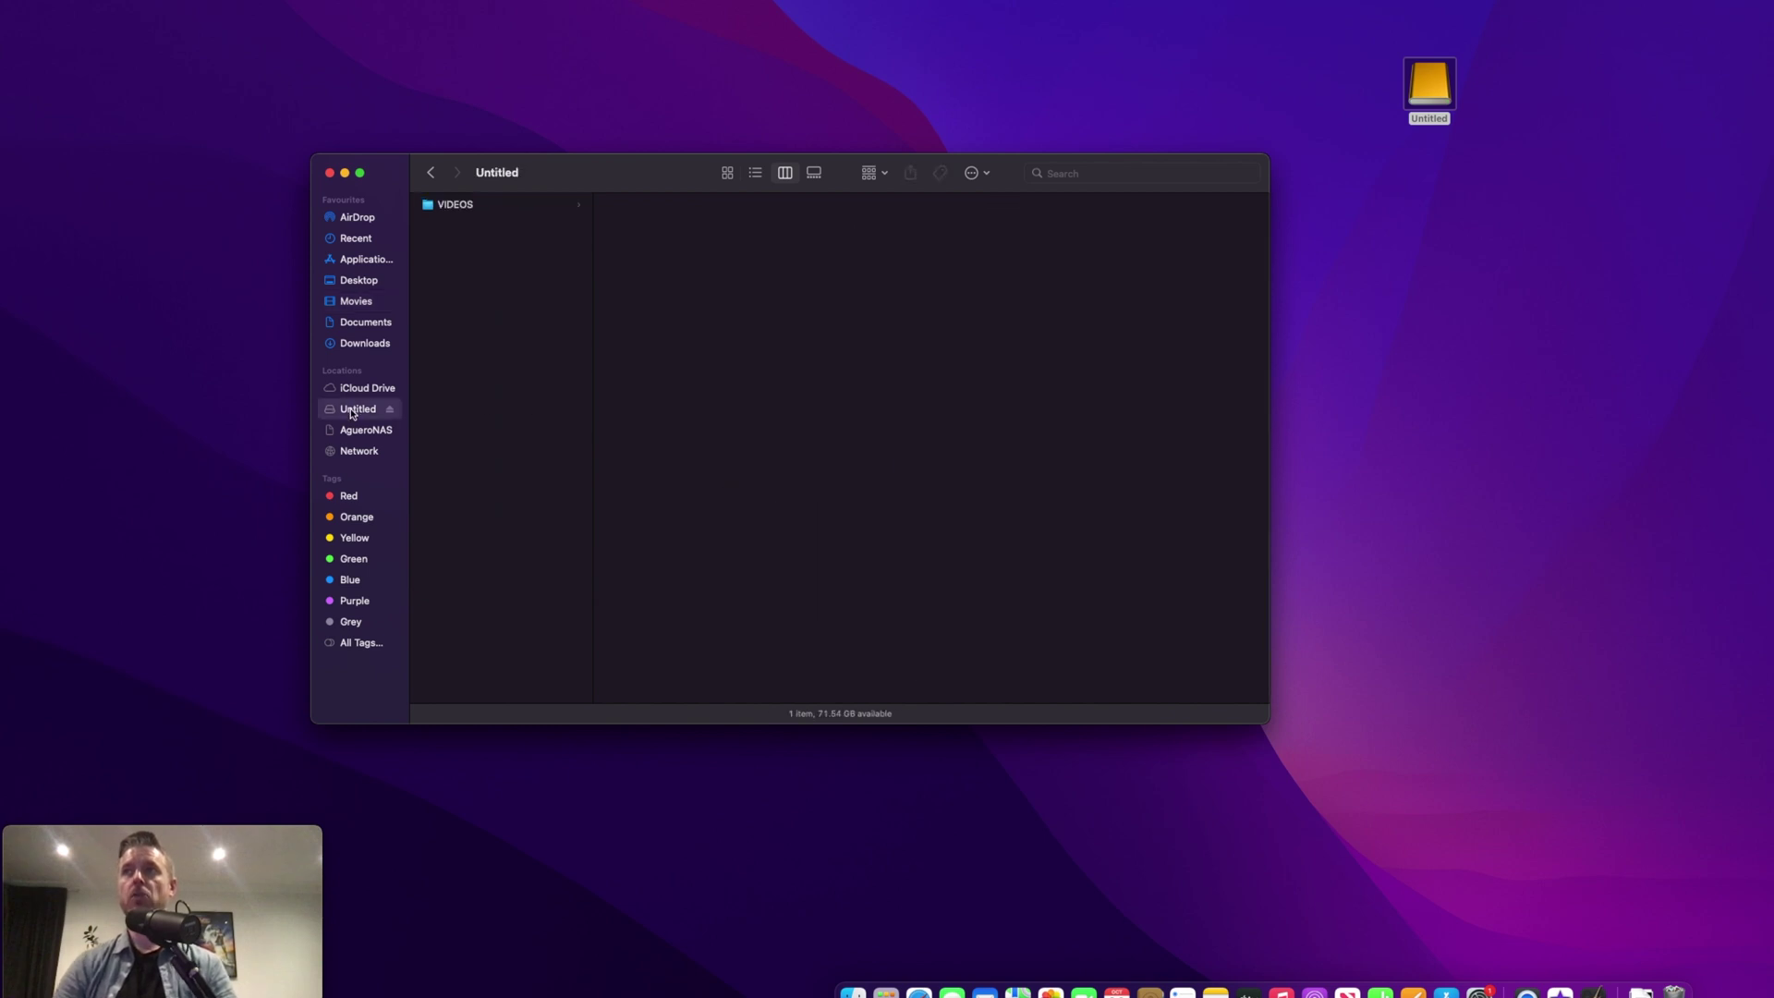
pyautogui.rightClick(460, 289)
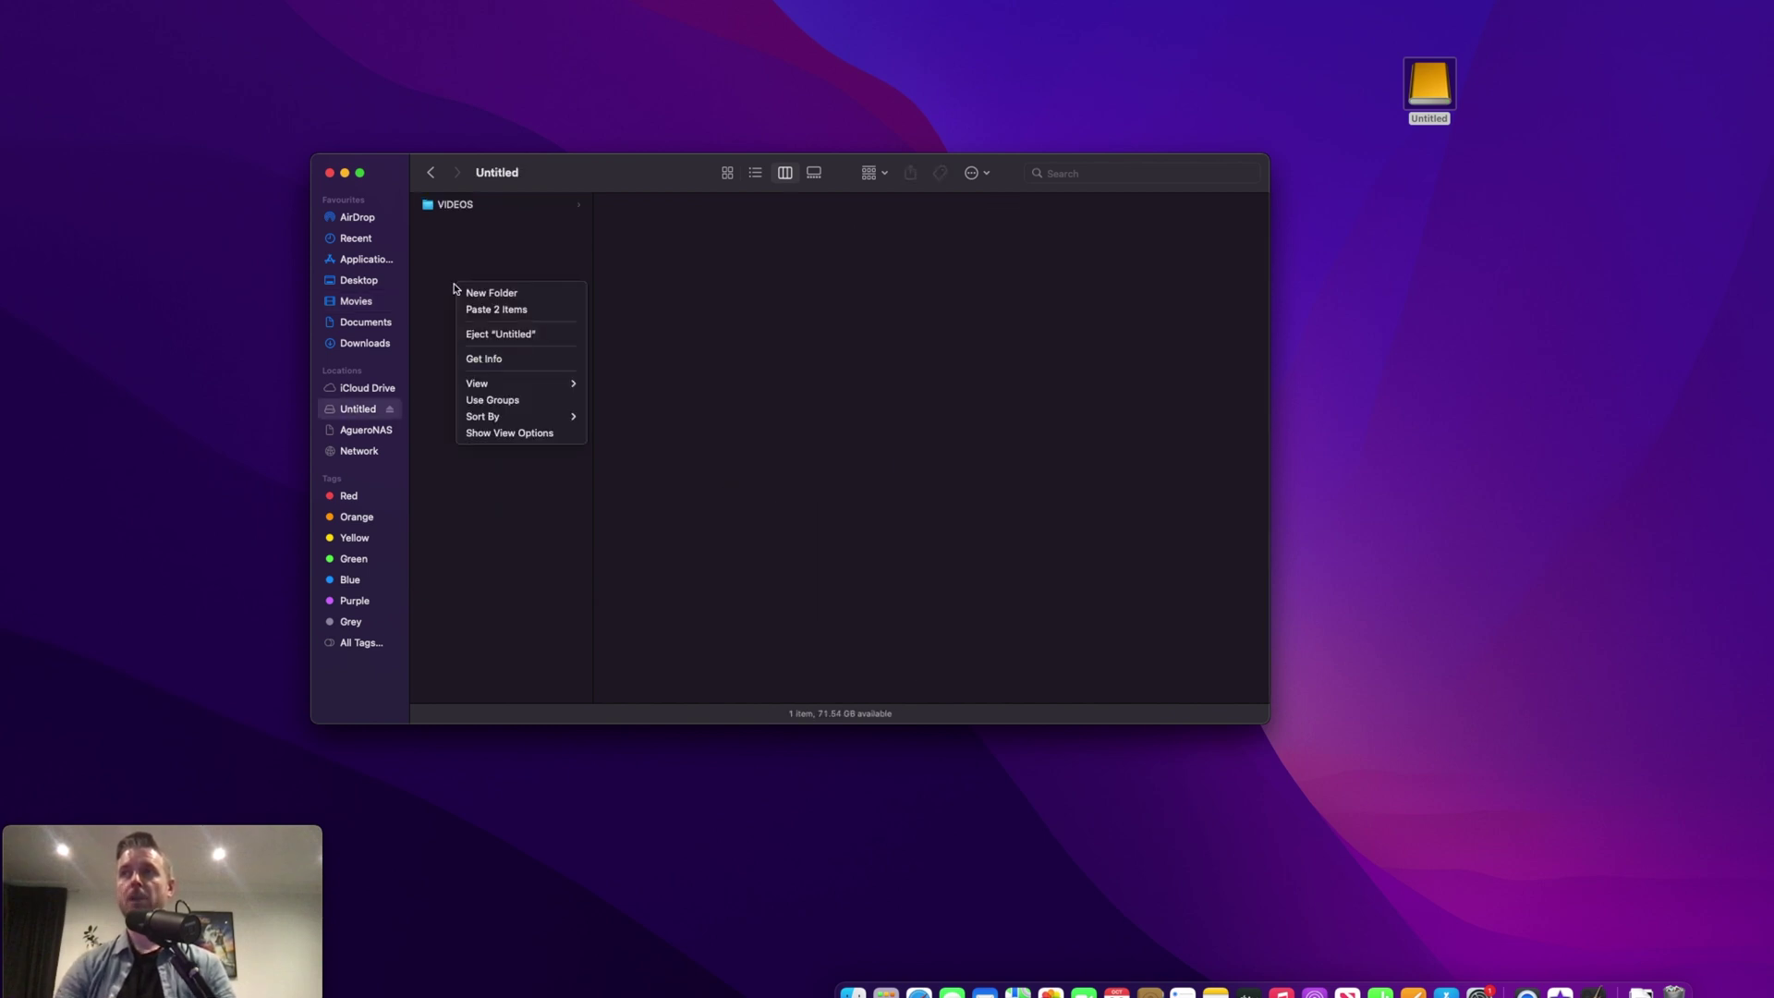
pyautogui.click(462, 291)
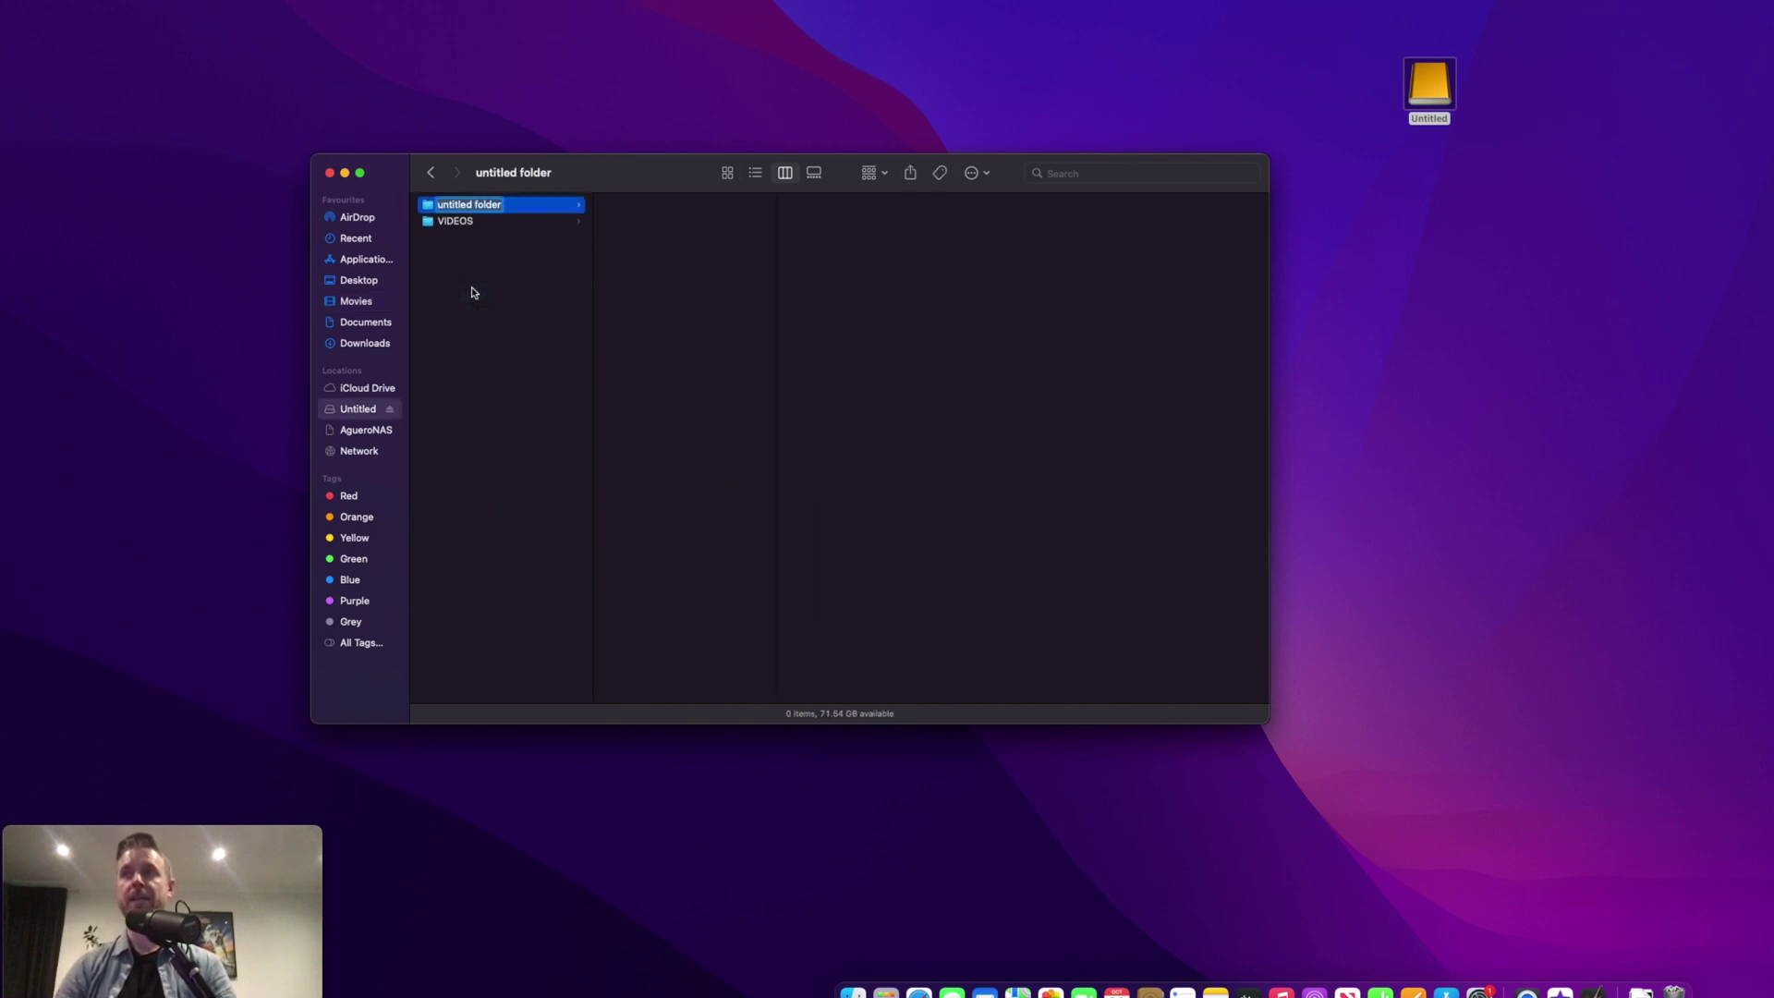
pyautogui.write('i')
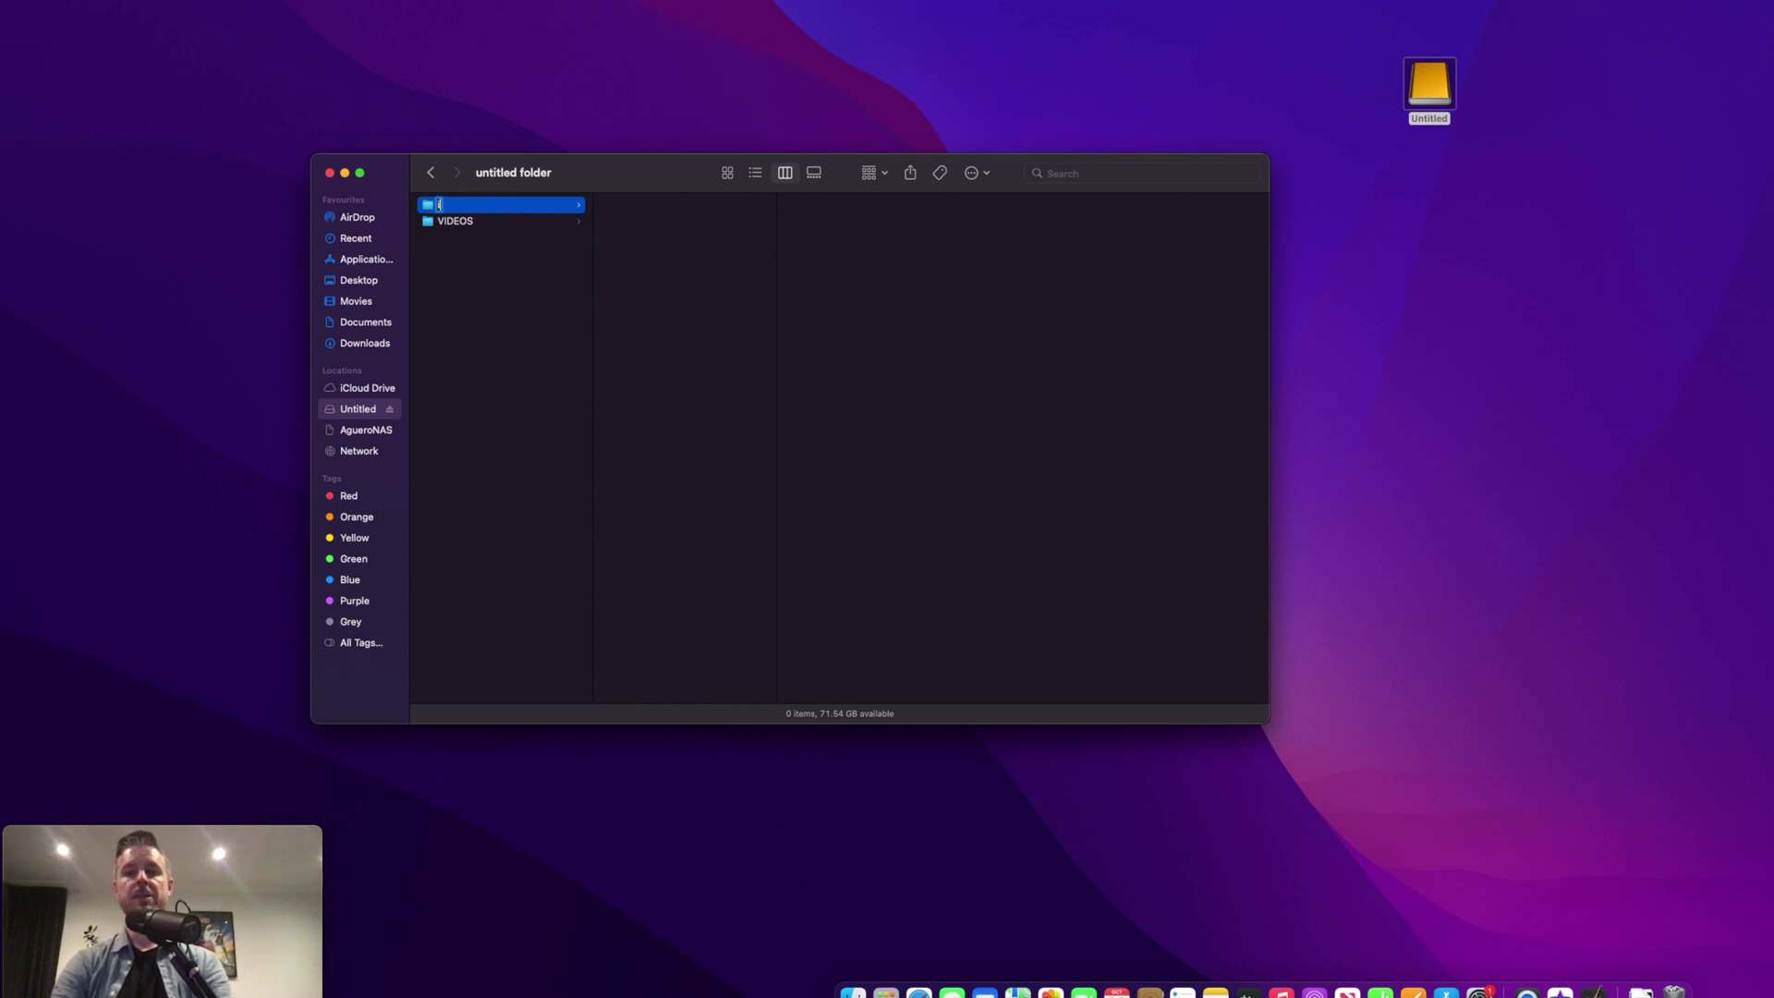
pyautogui.write('Movie Library')
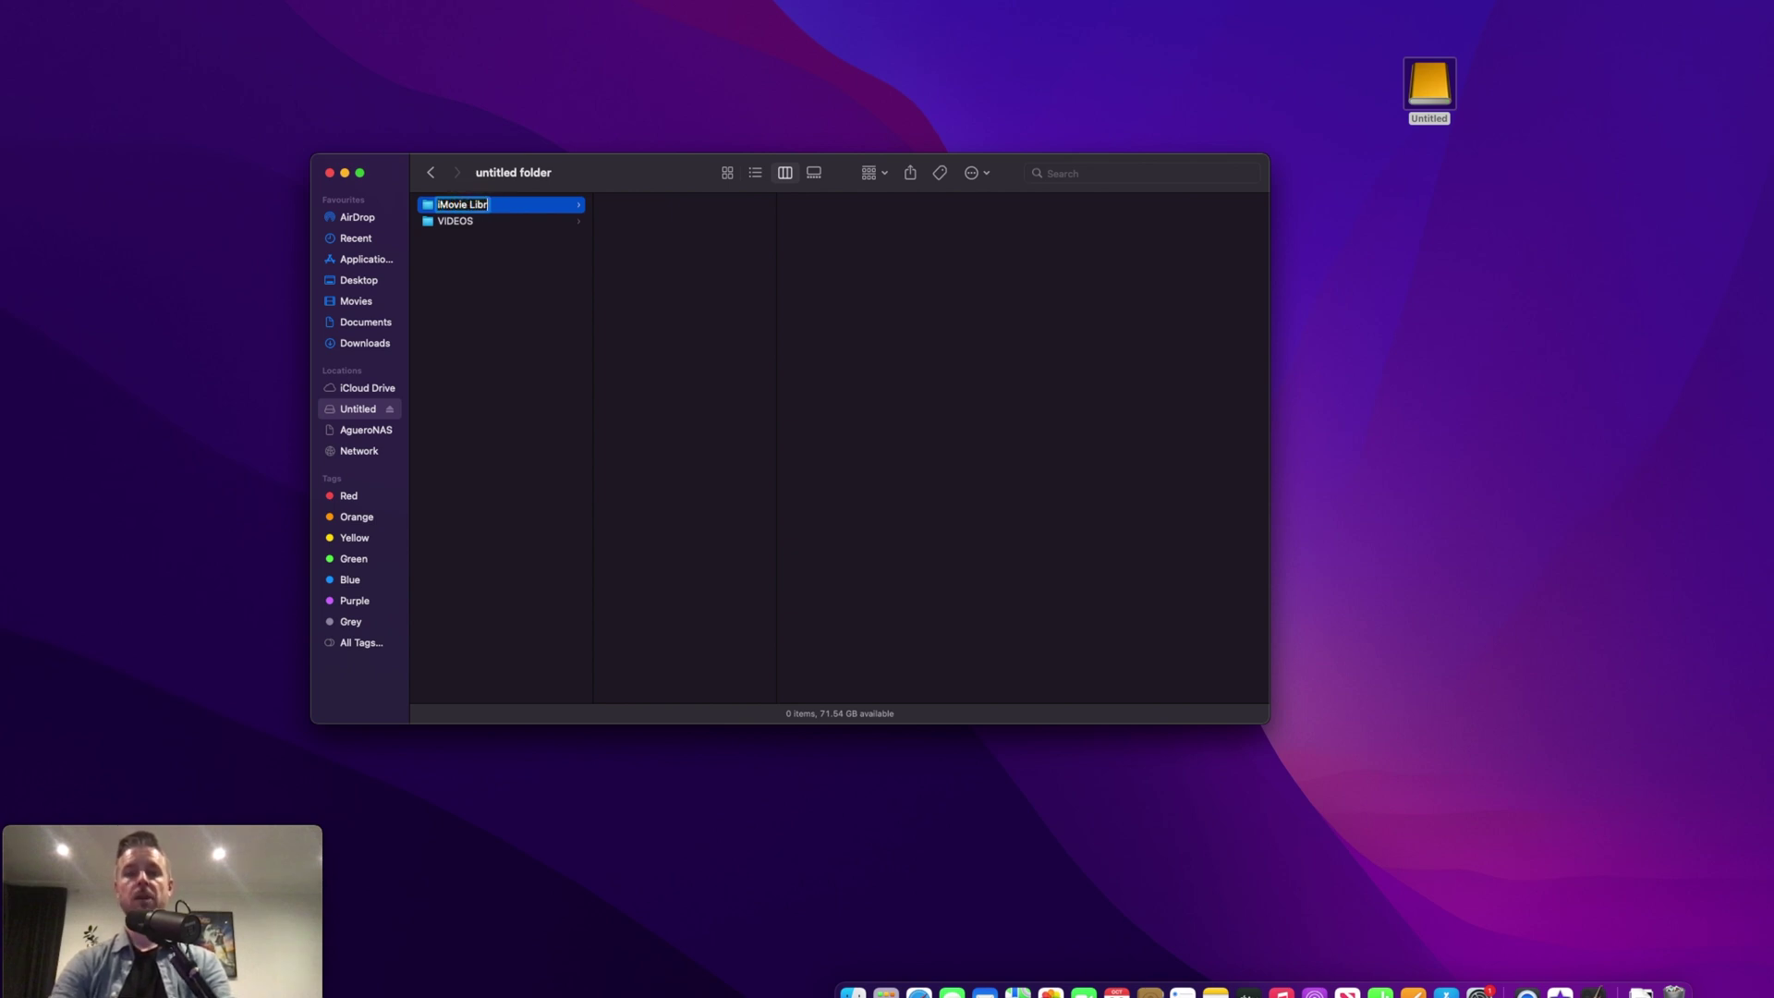
pyautogui.click(519, 342)
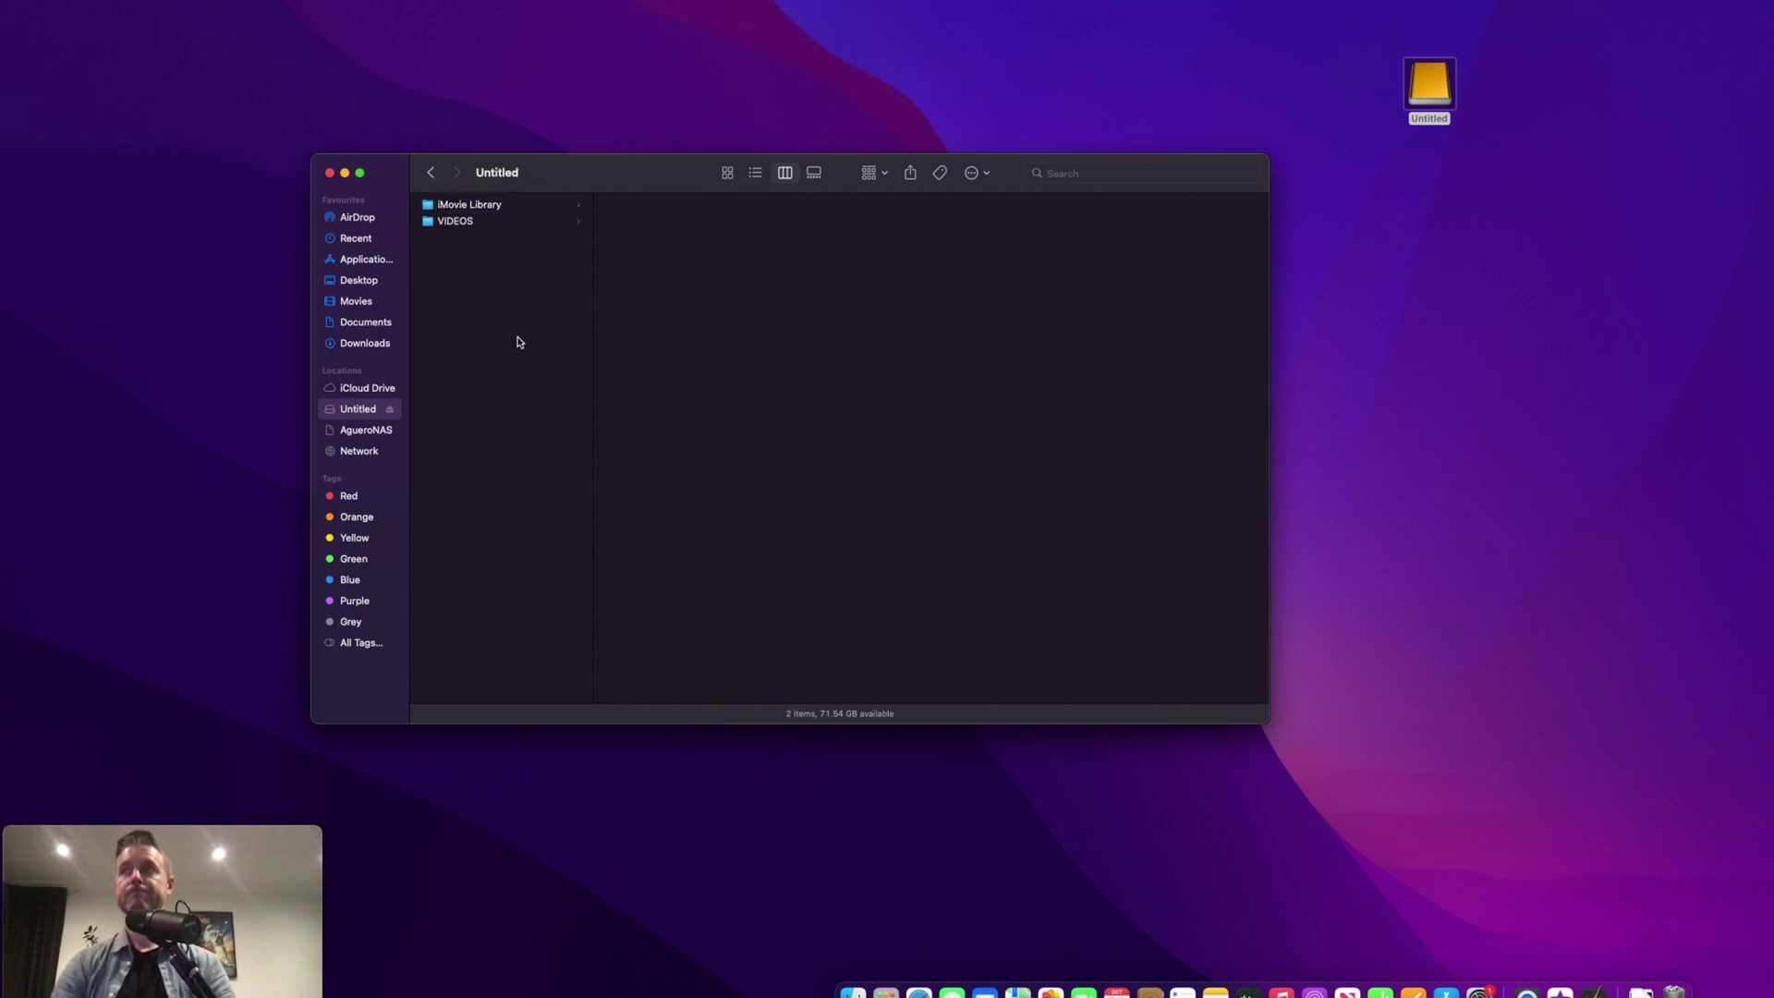
pyautogui.click(485, 206)
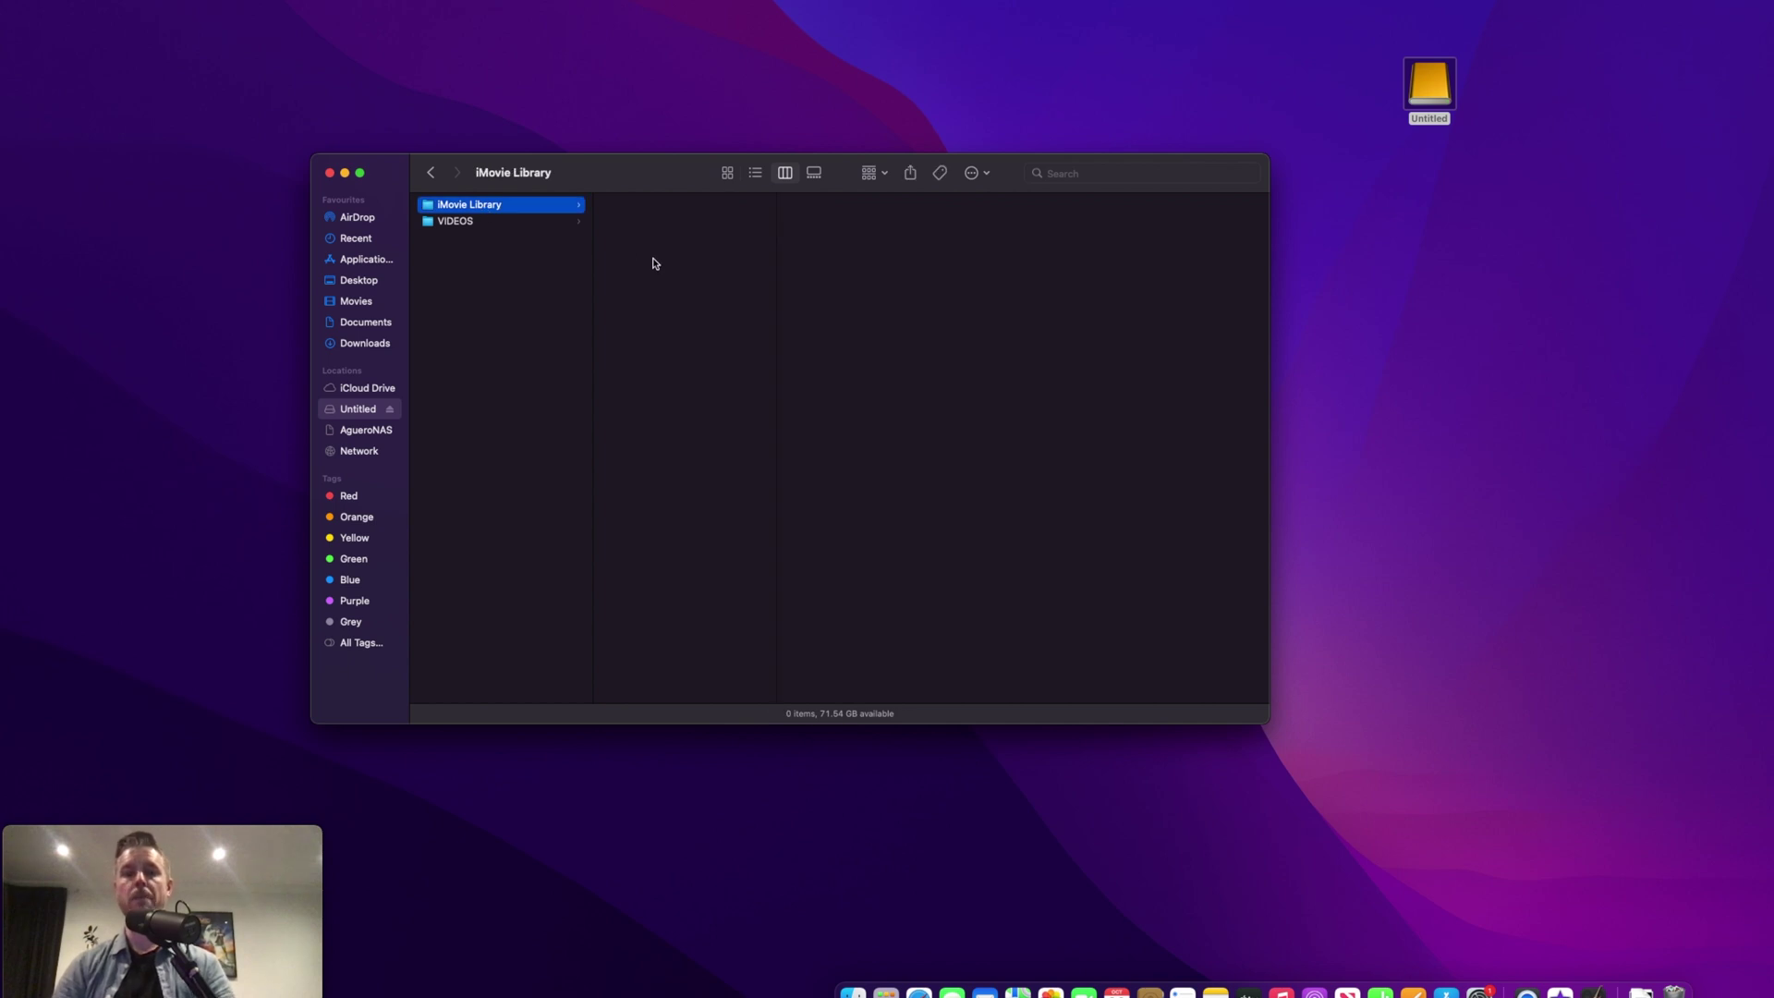
pyautogui.rightClick(653, 263)
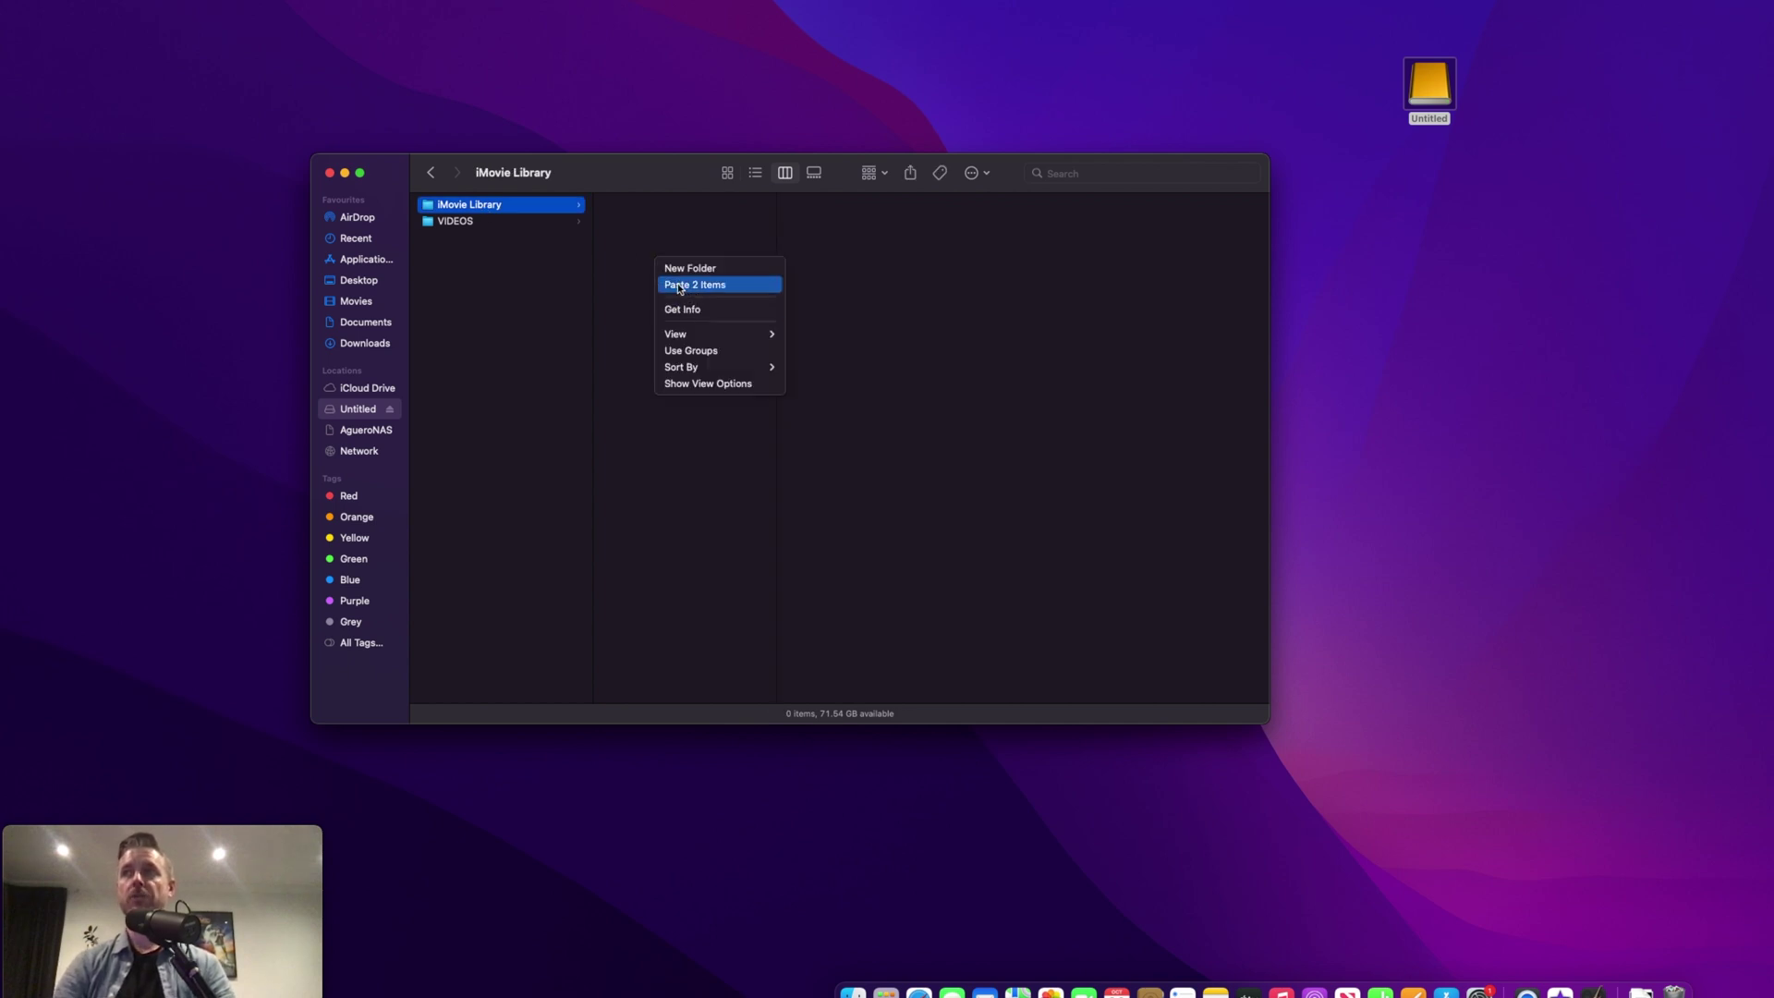
pyautogui.click(690, 285)
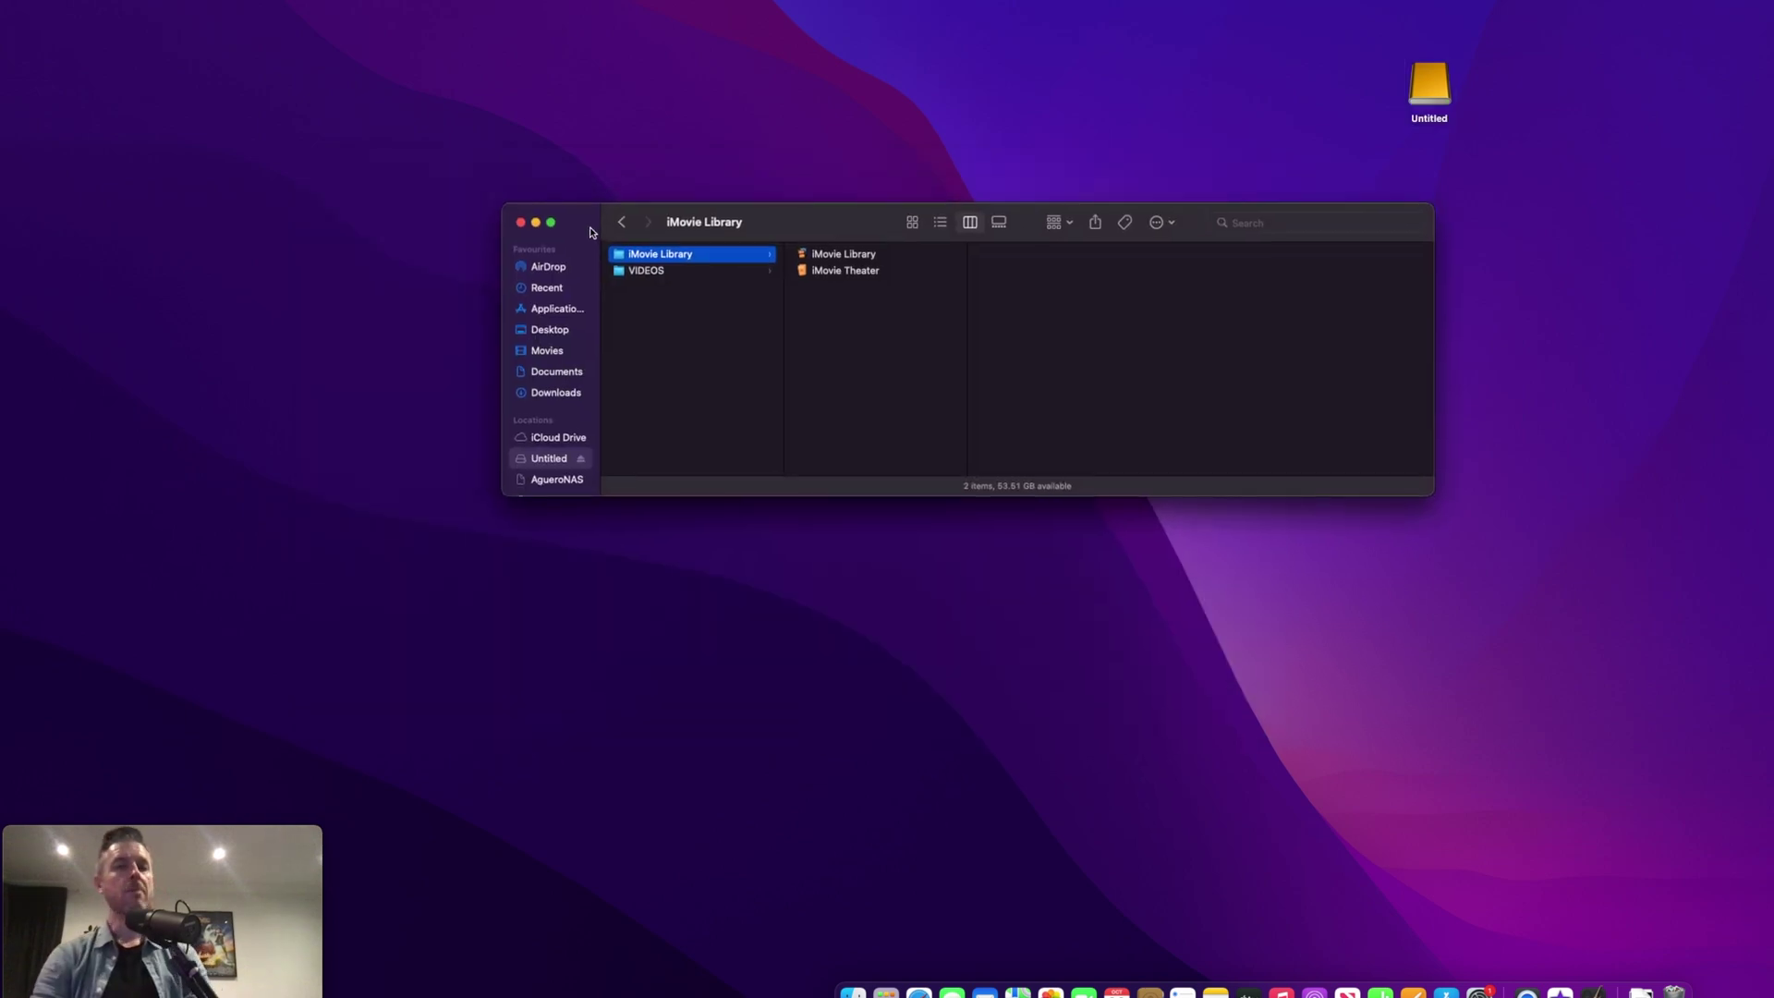
# Launch iMovie from Applications to bring up its Open Library dialog.
pyautogui.moveTo(601, 241); pyautogui.dragTo(607, 247)
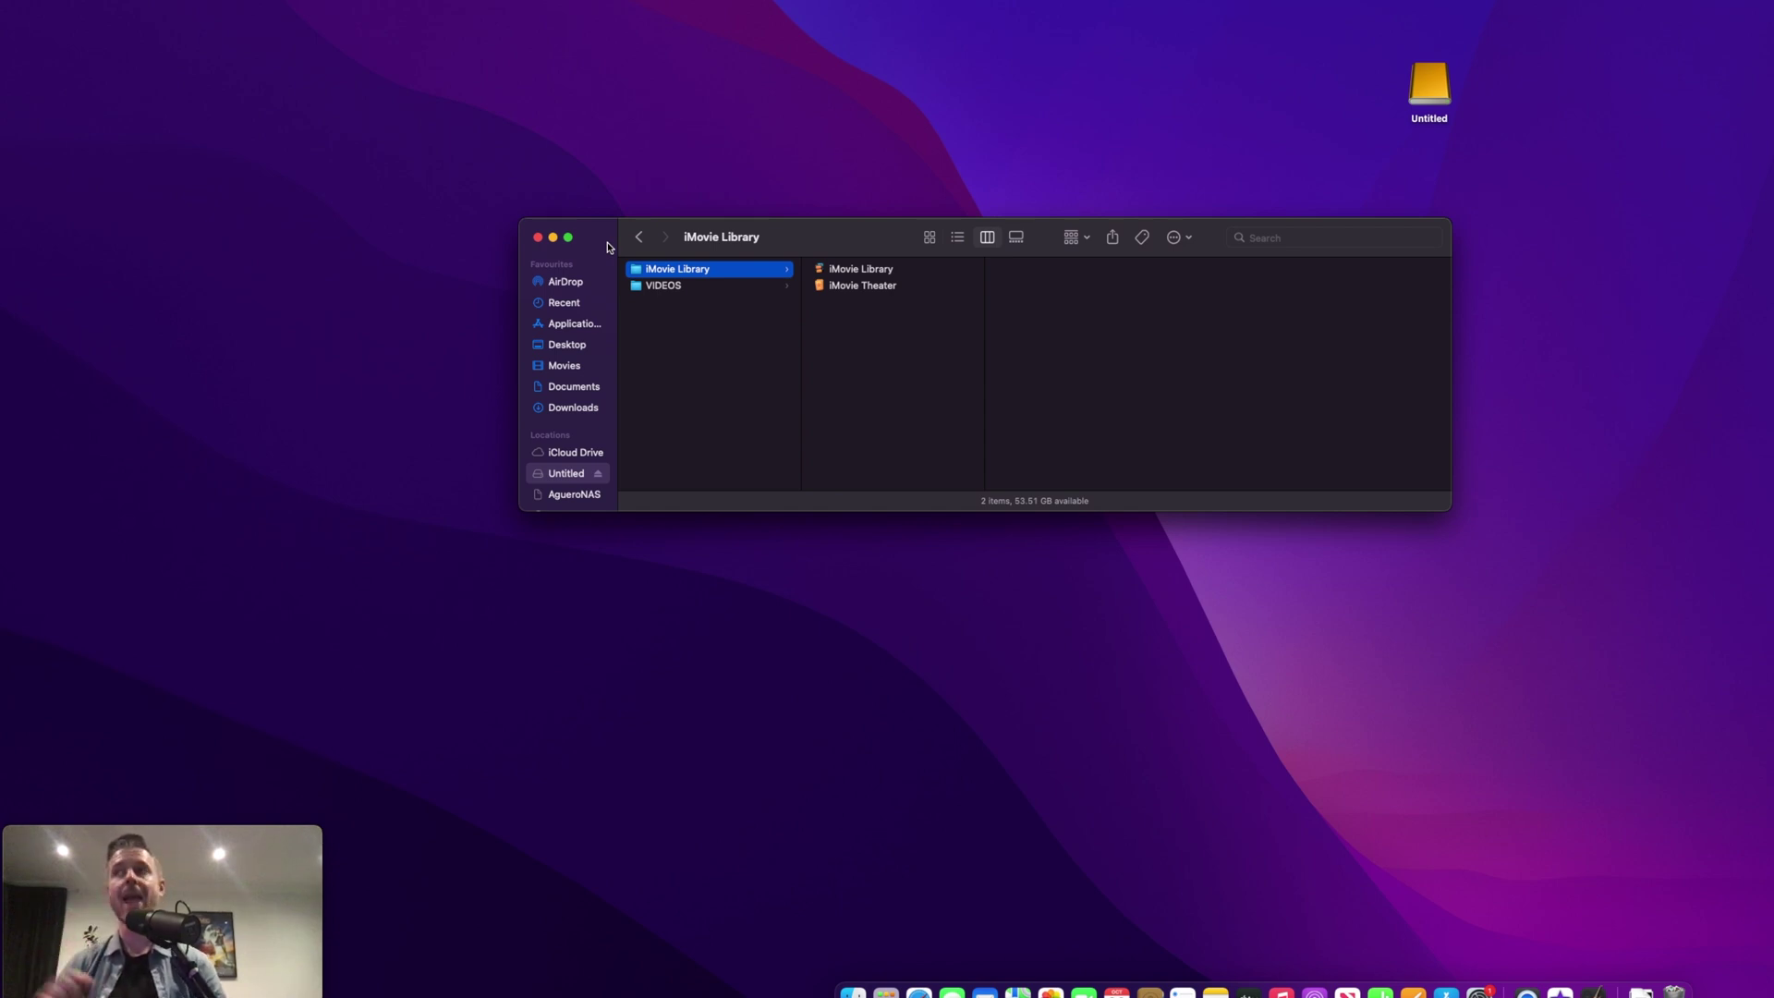
pyautogui.click(568, 324)
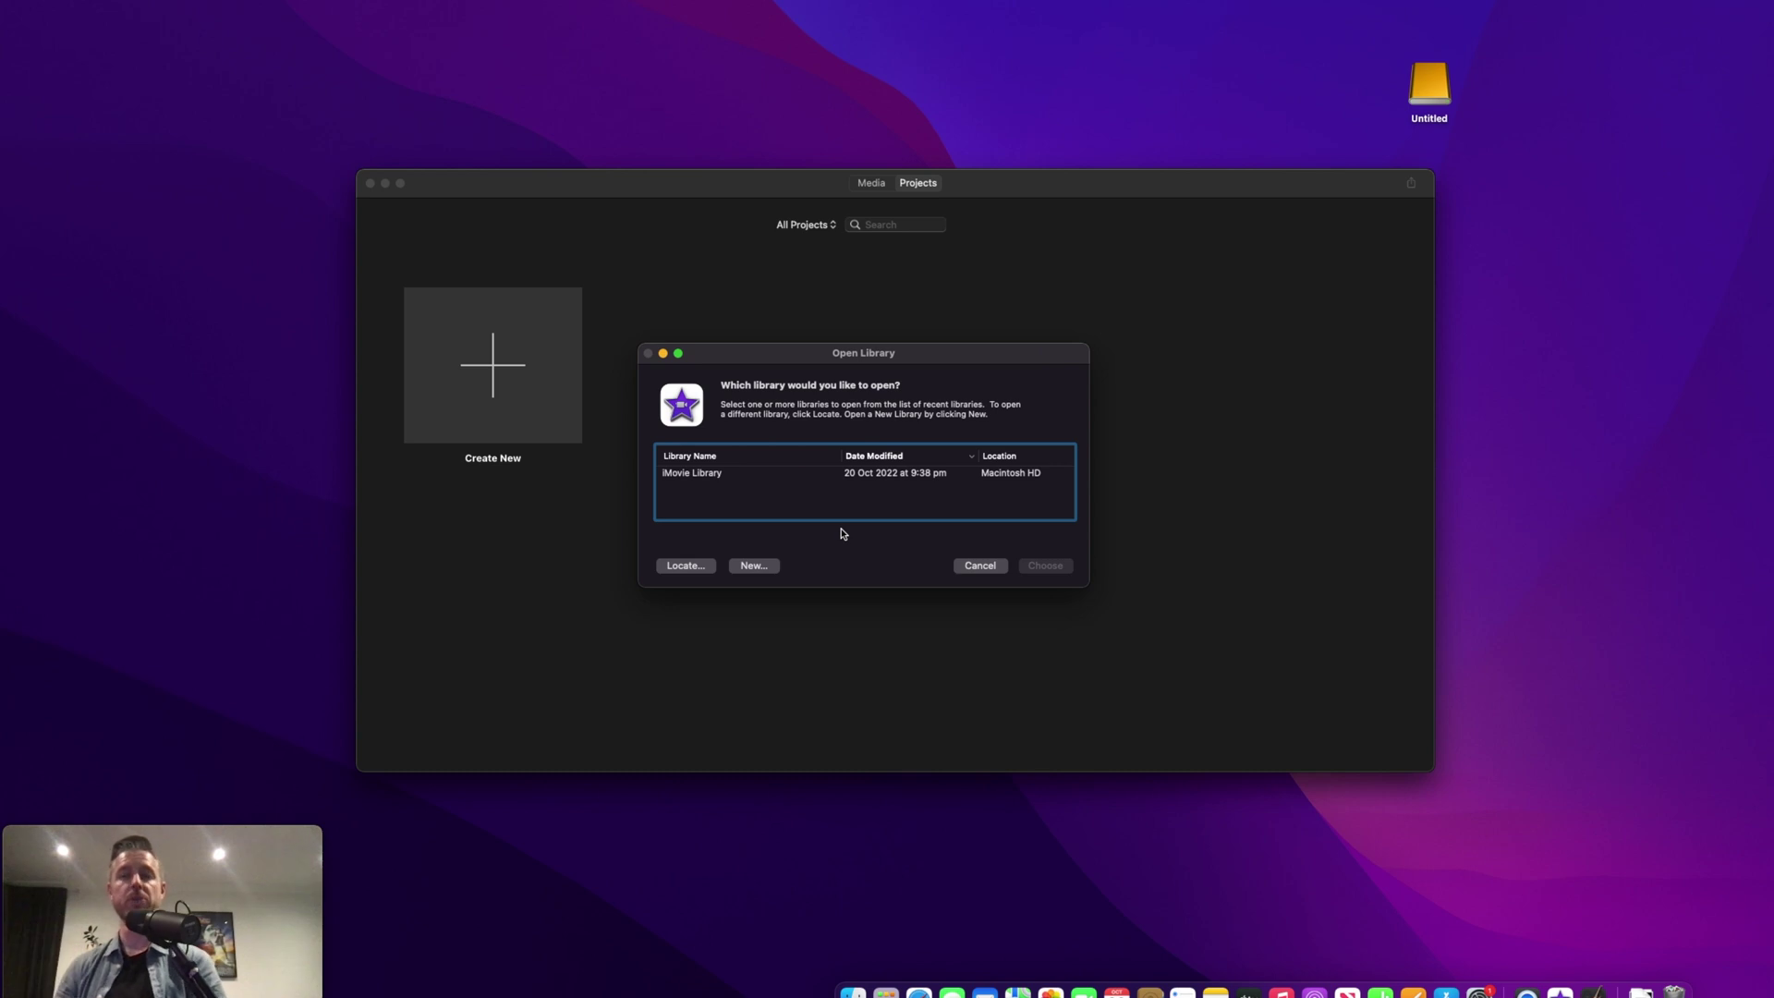
# Open the copied iMovie Library from Untitled > iMovie Library in iMovie.
pyautogui.click(690, 570)
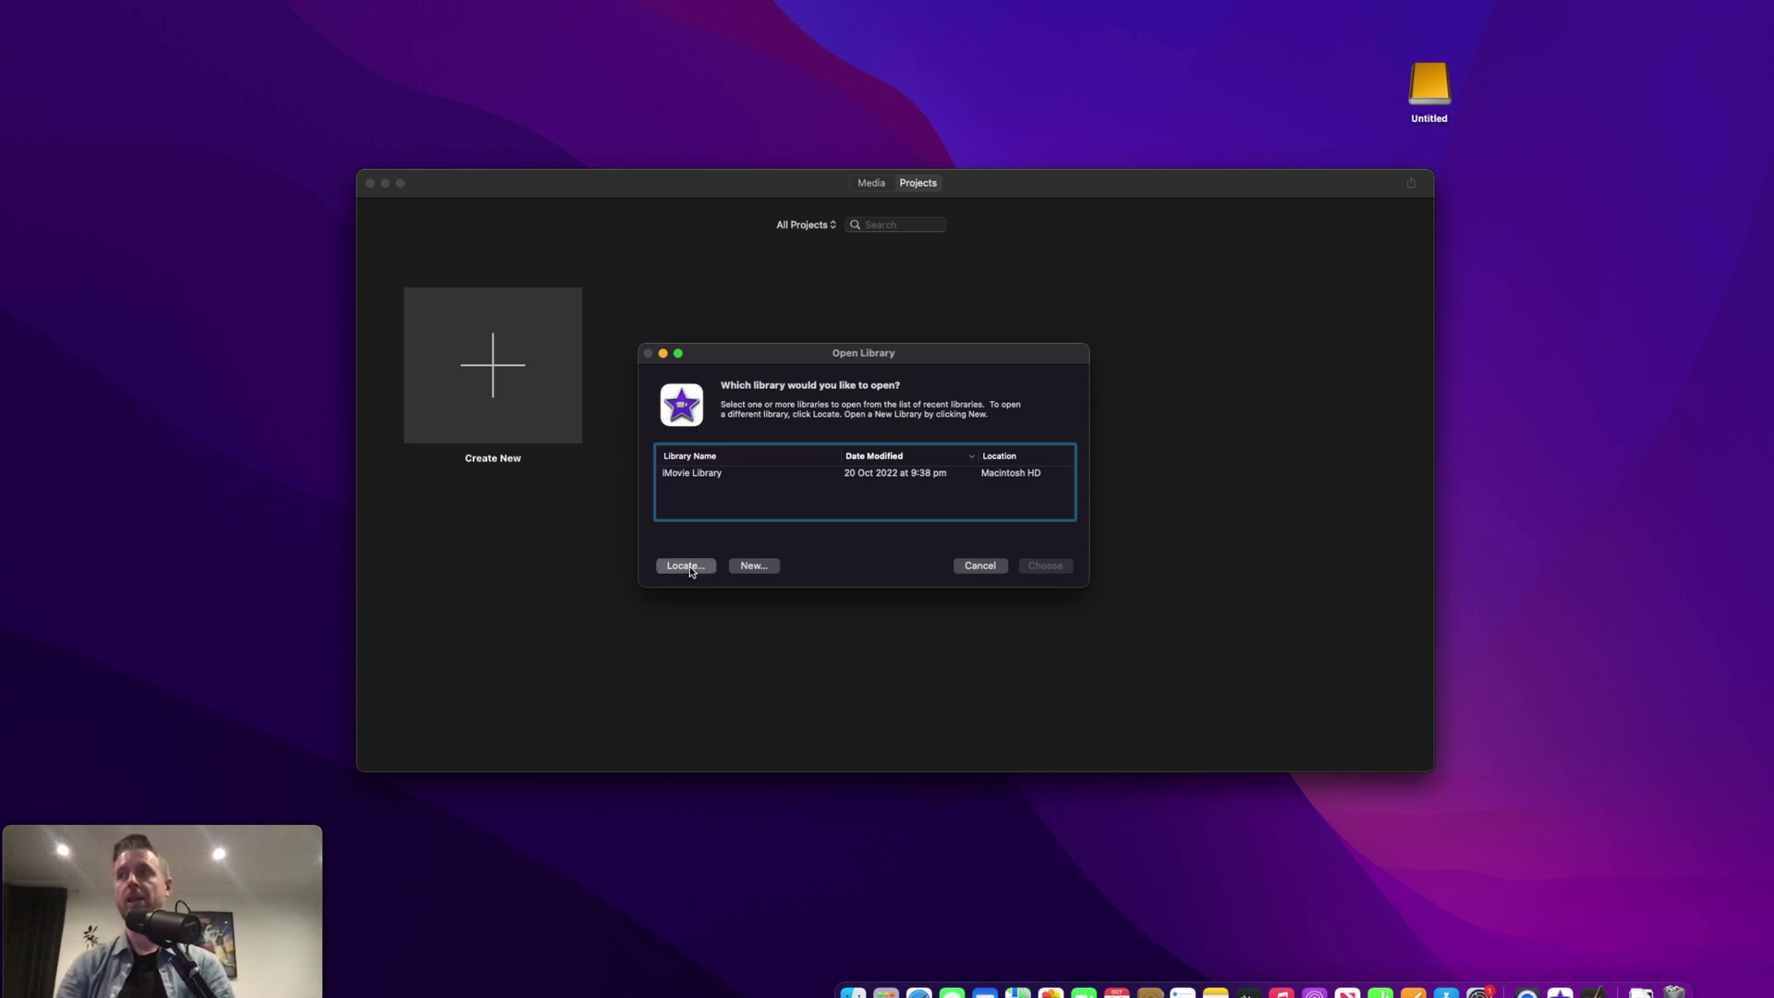
pyautogui.click(608, 592)
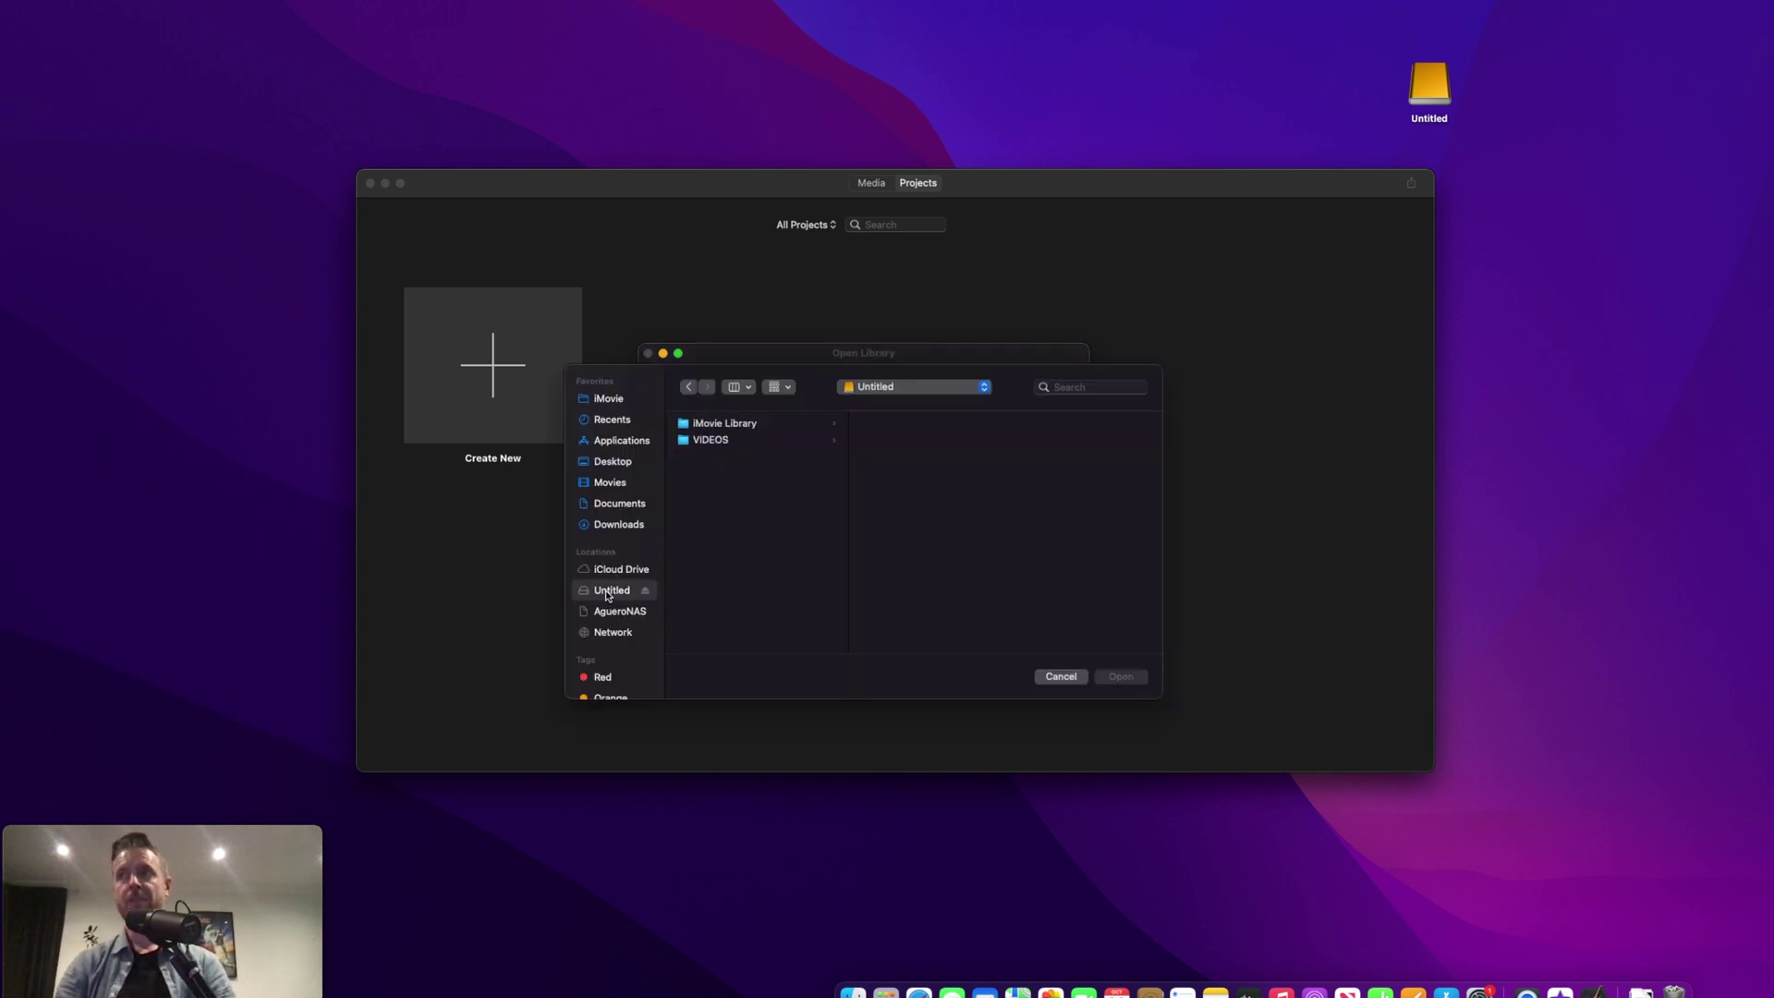
pyautogui.click(718, 426)
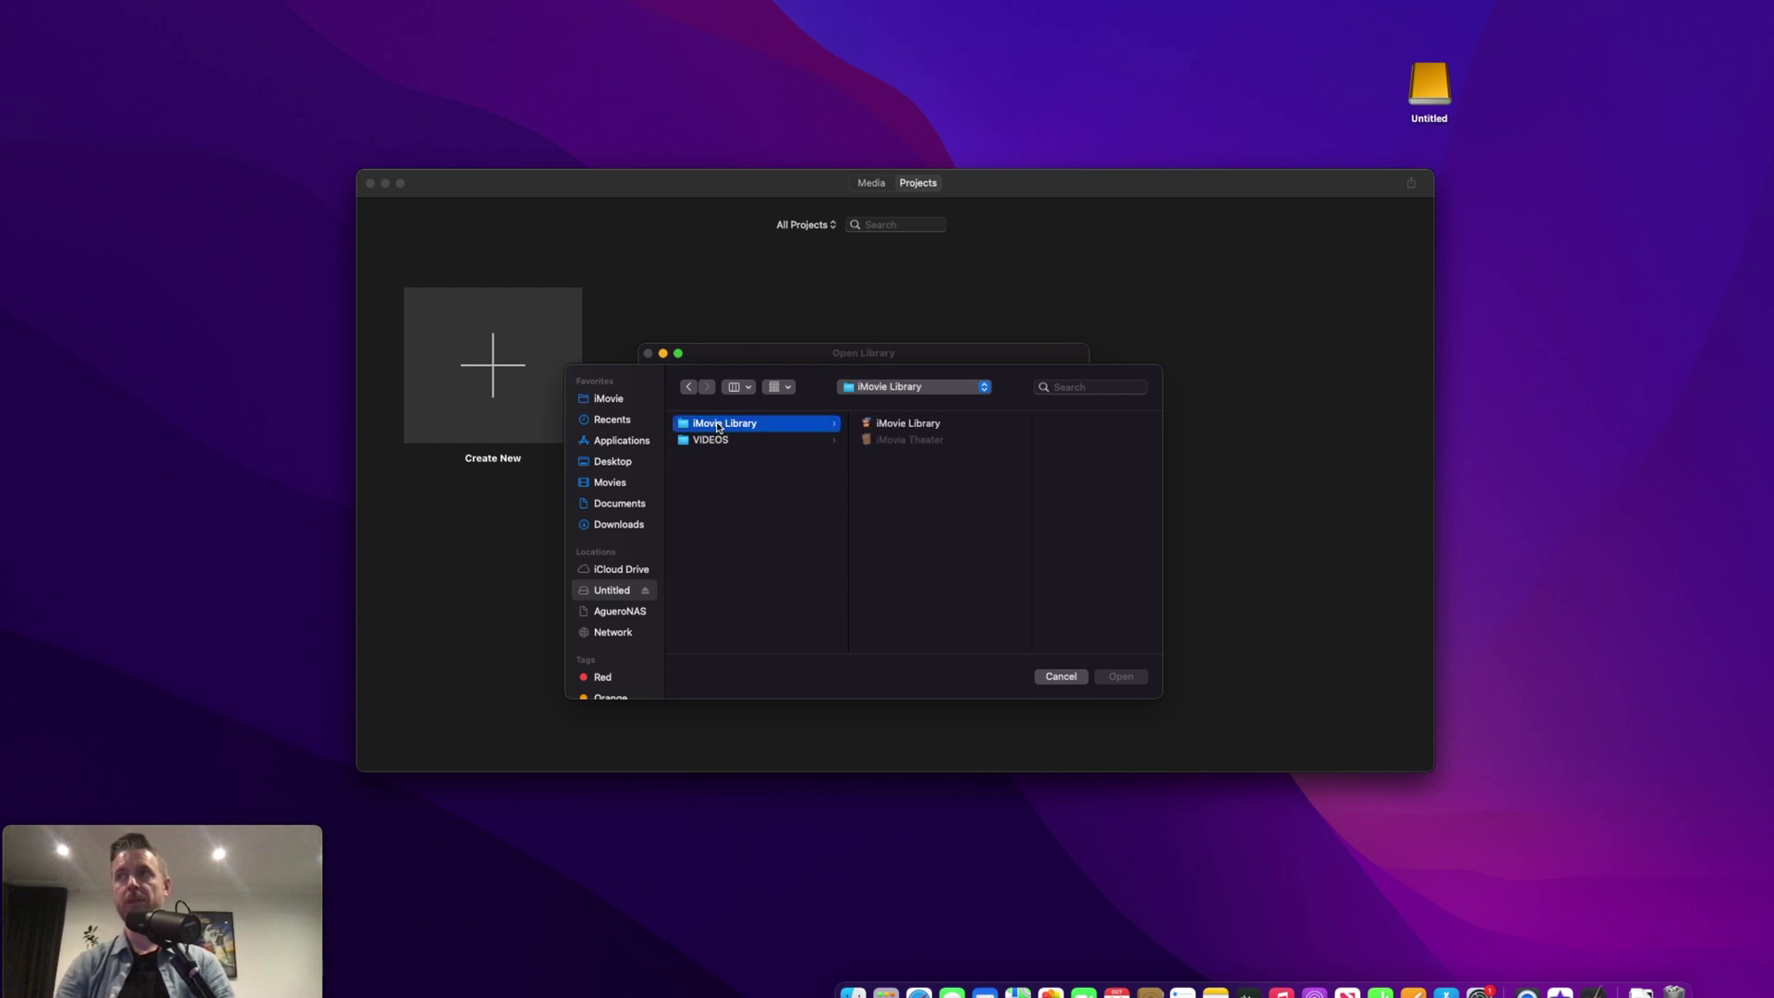
pyautogui.click(909, 426)
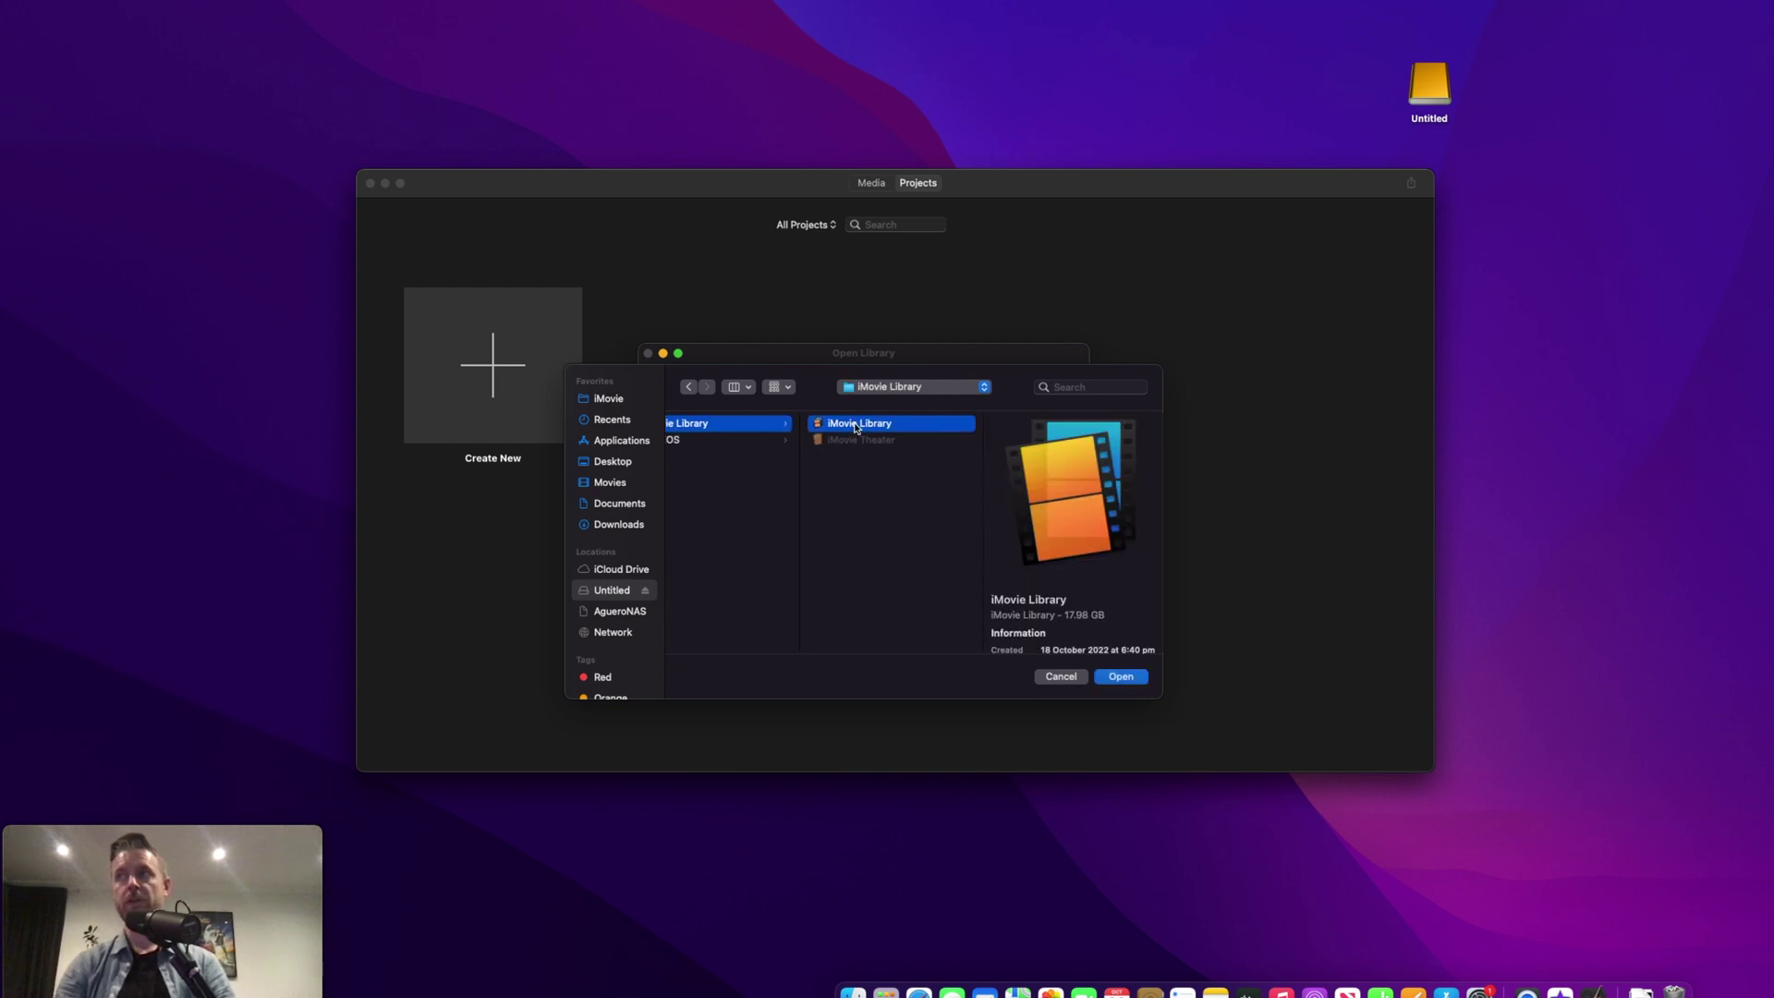
pyautogui.click(1120, 677)
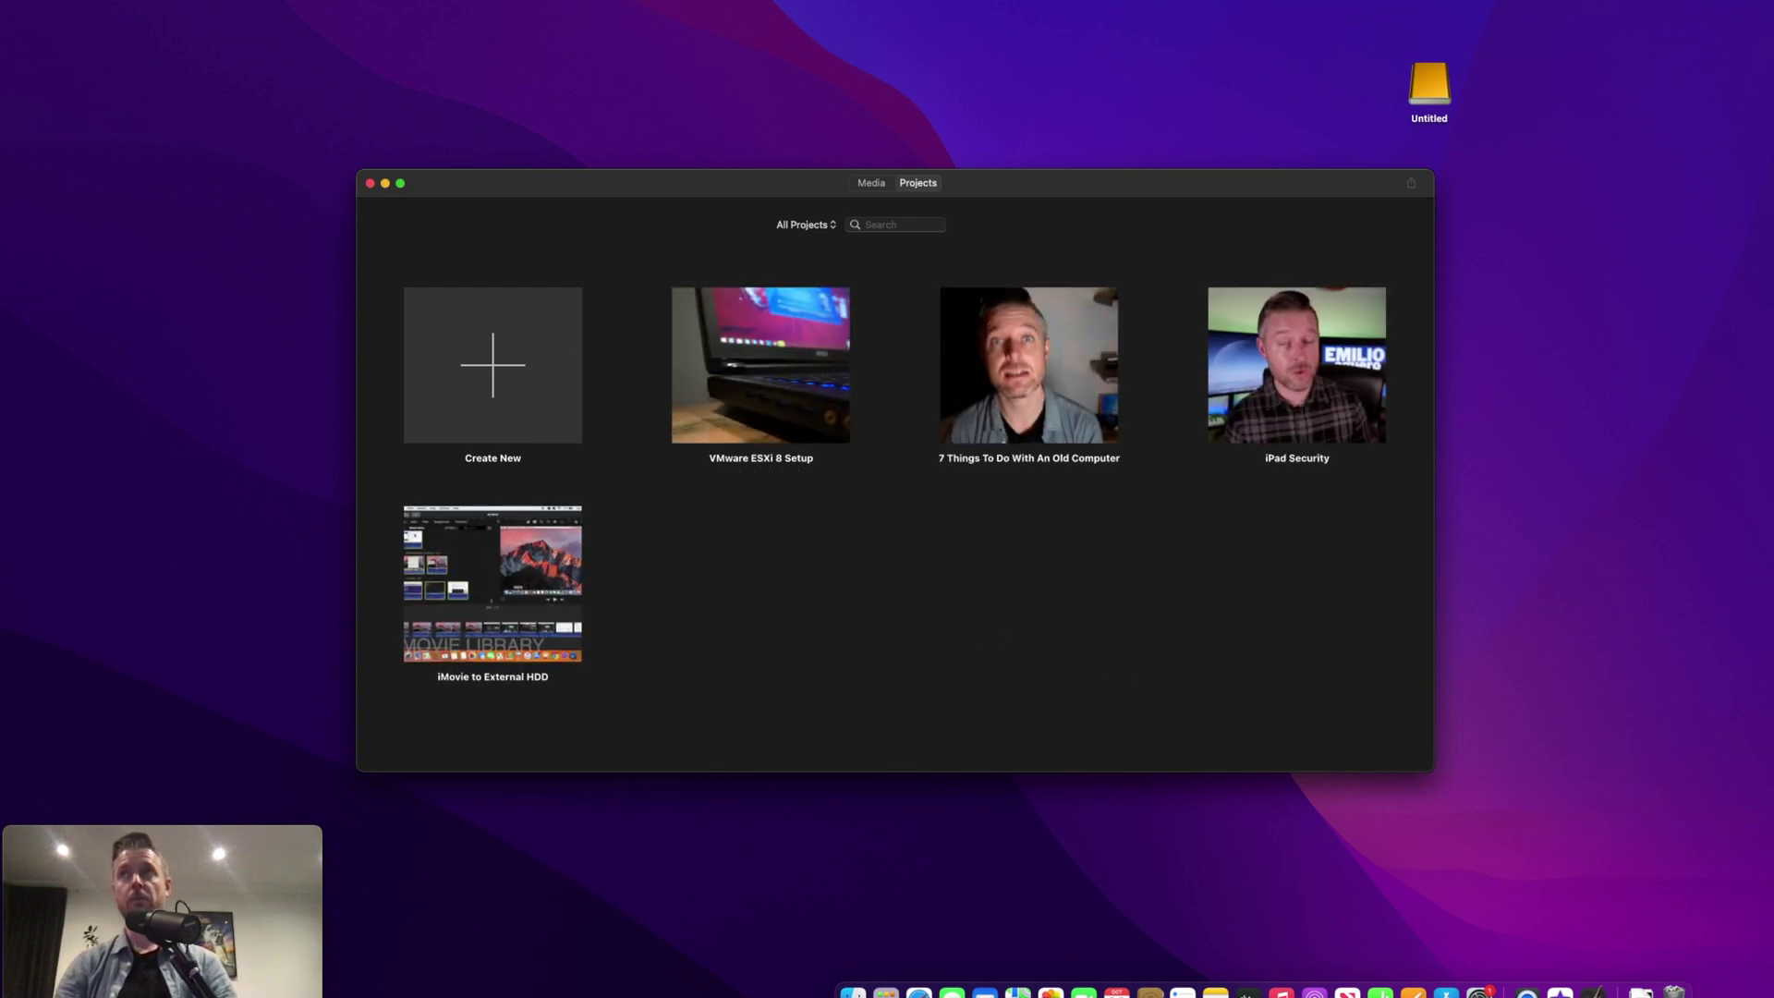
# Quit and relaunch iMovie, check both Macintosh HD and Untitled library paths, then cancel.
pyautogui.press('super+q')
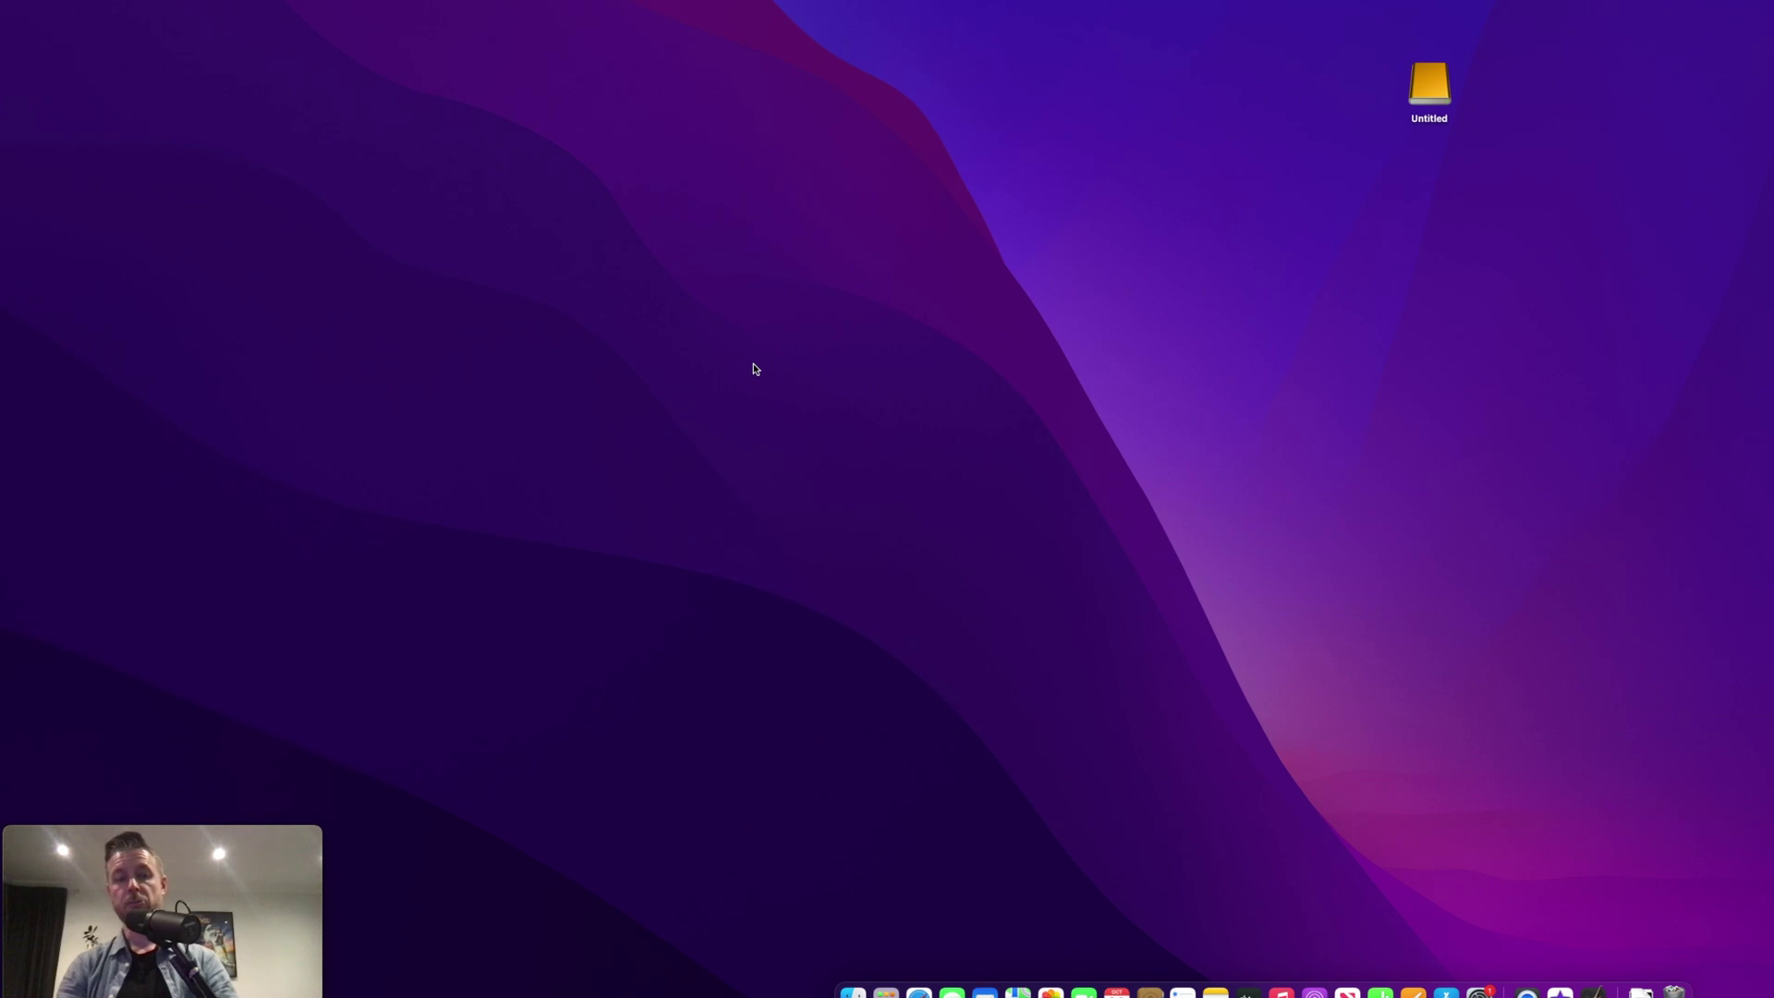
pyautogui.click(1559, 989)
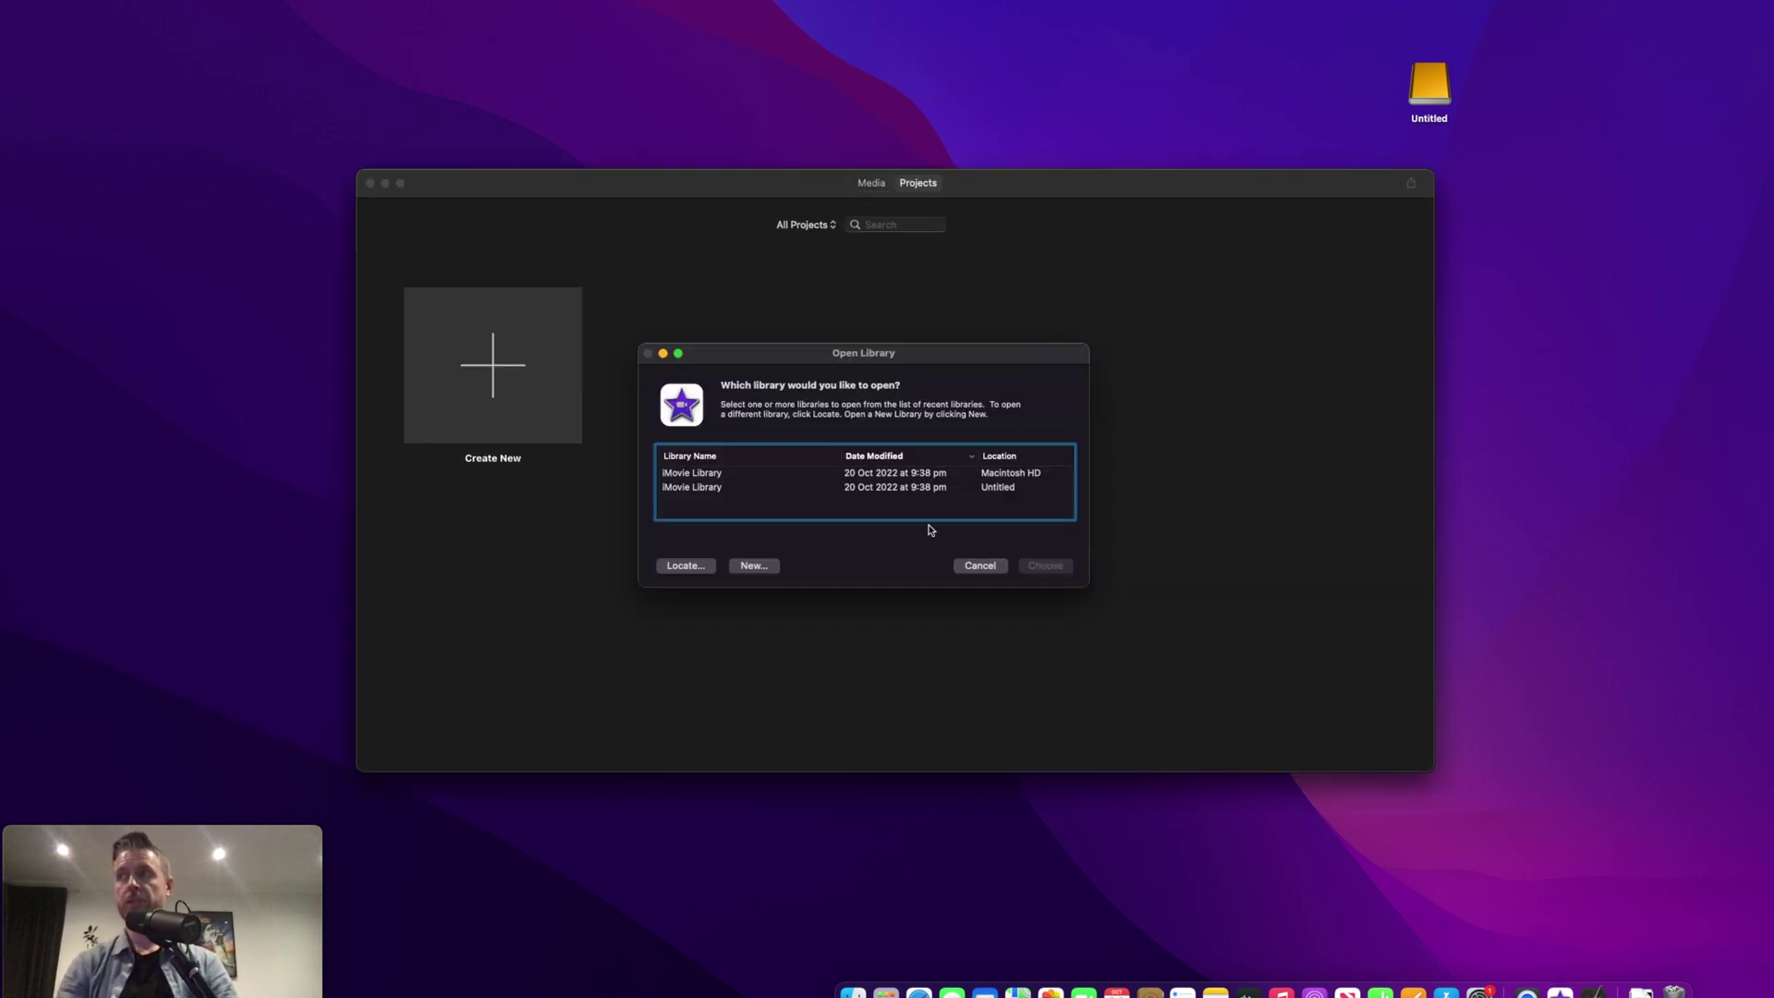
pyautogui.click(721, 476)
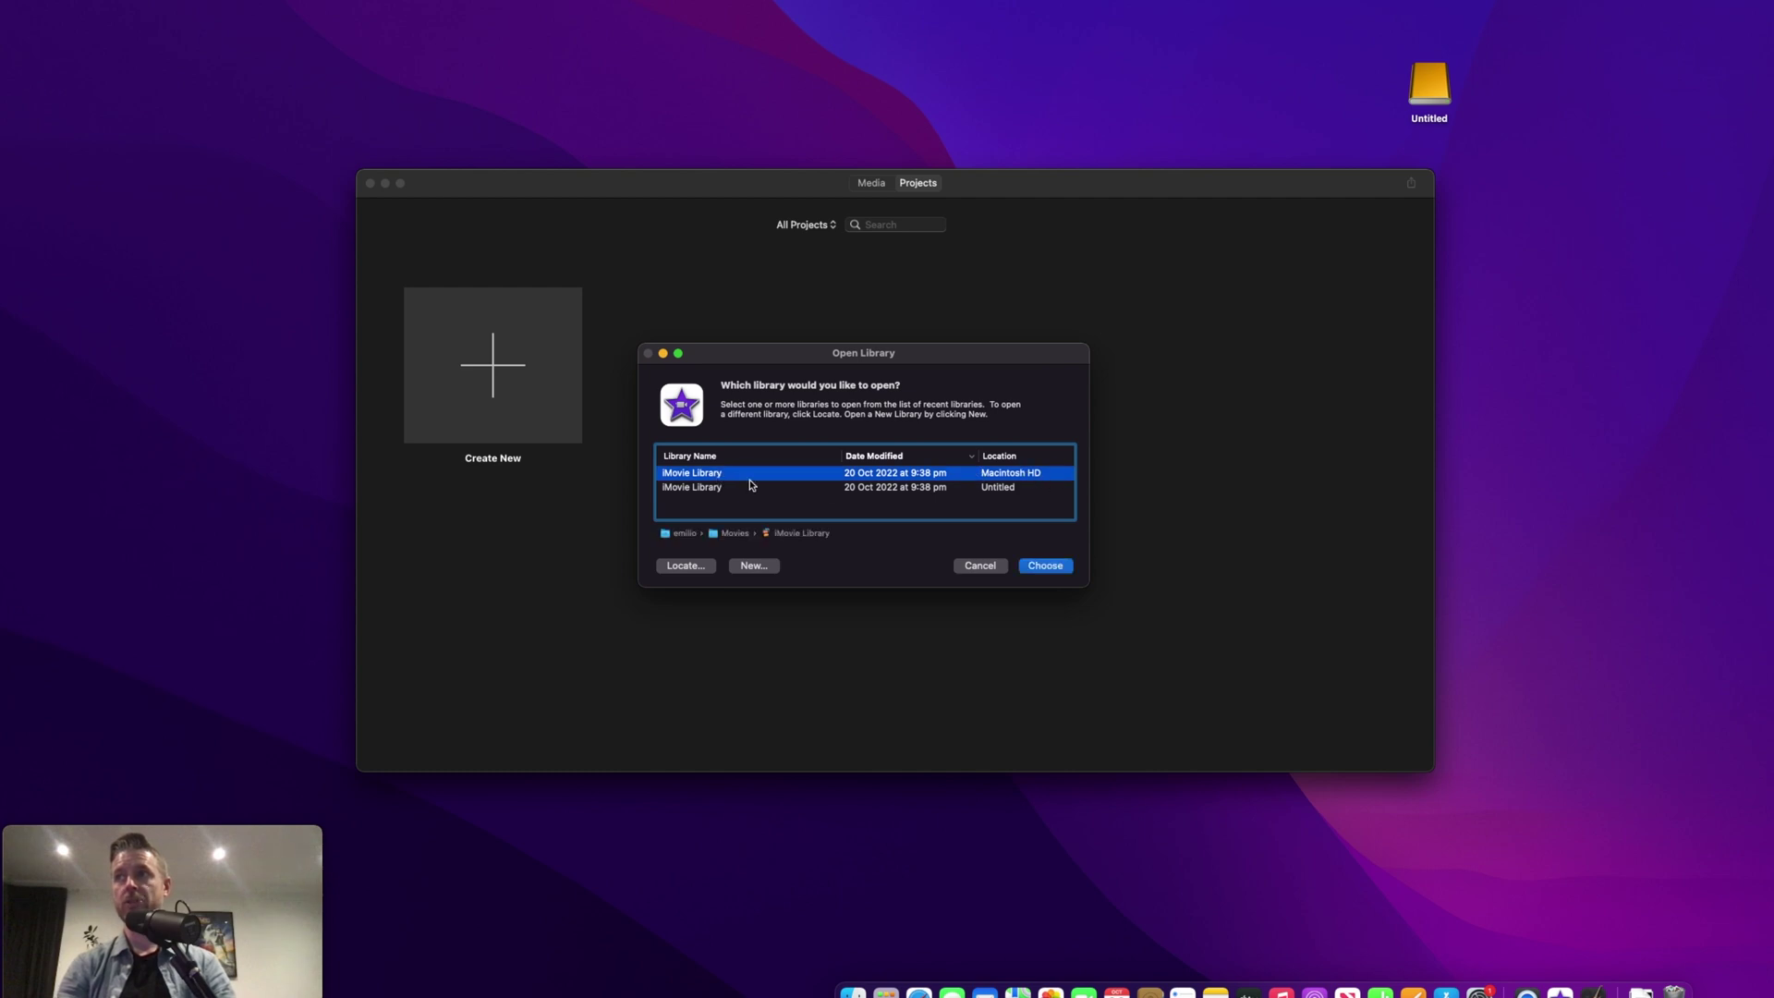
pyautogui.click(706, 488)
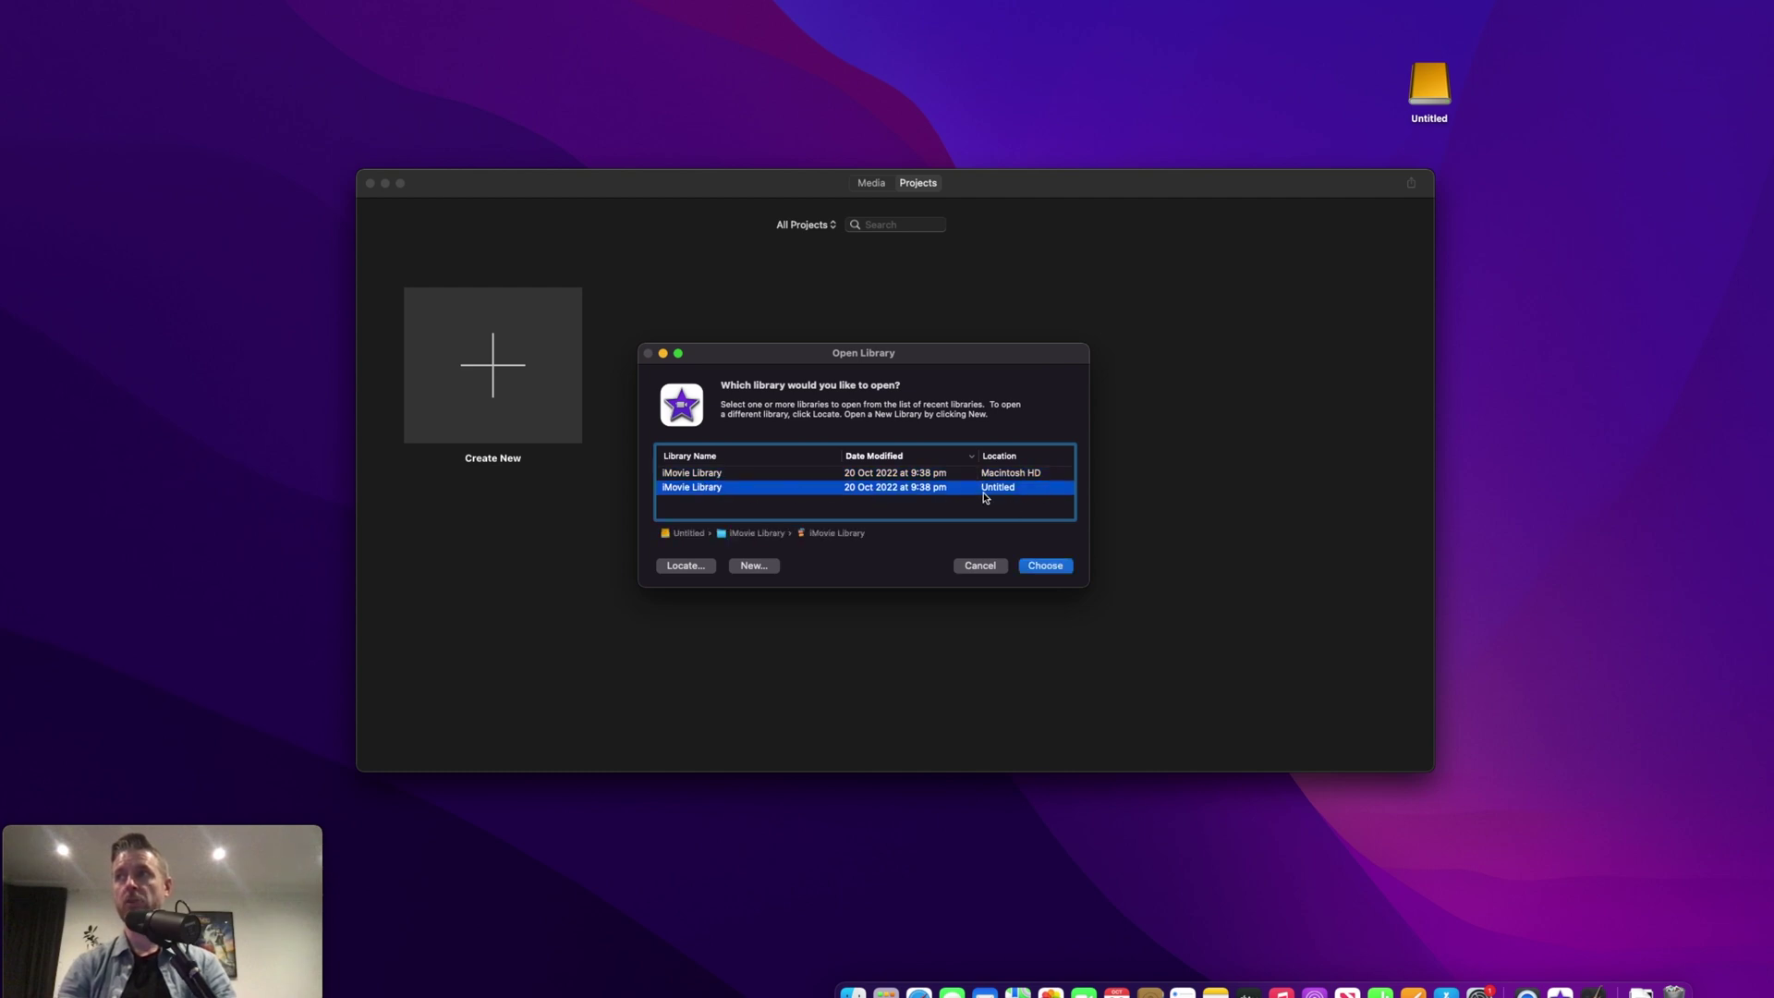
pyautogui.click(981, 567)
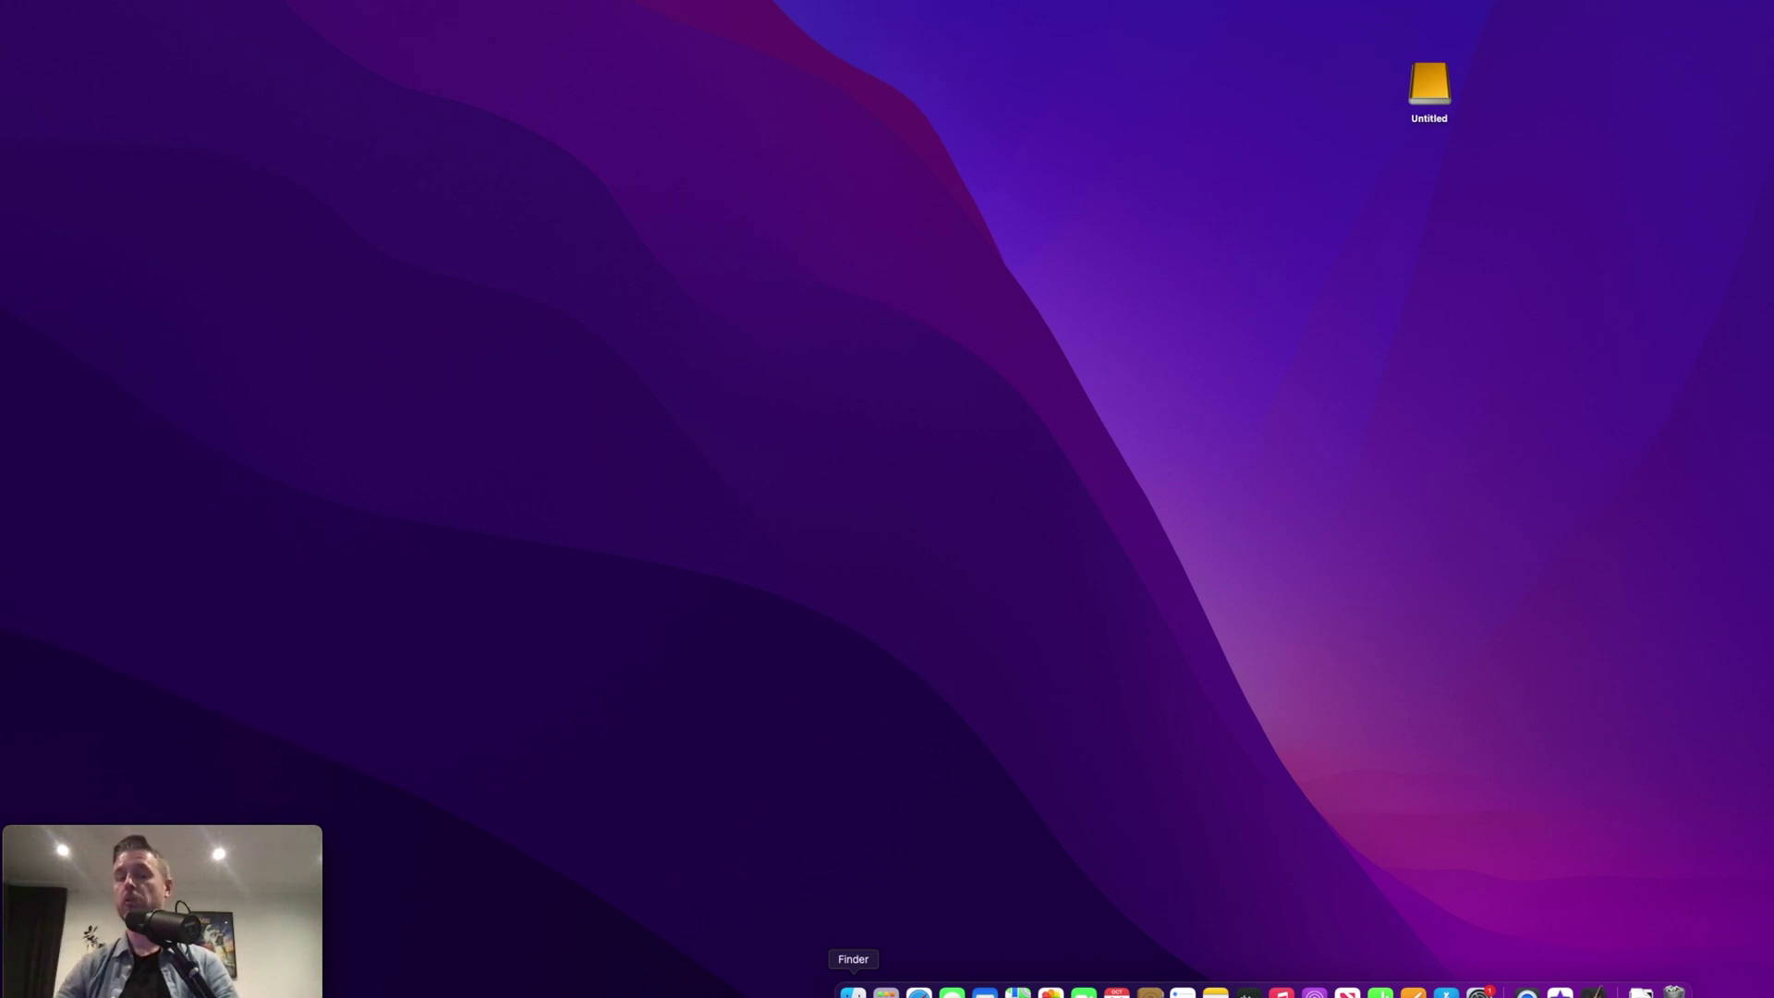
# Select the local iMovie Theater and iMovie Library in Movies and bring up their actions menu.
pyautogui.click(853, 991)
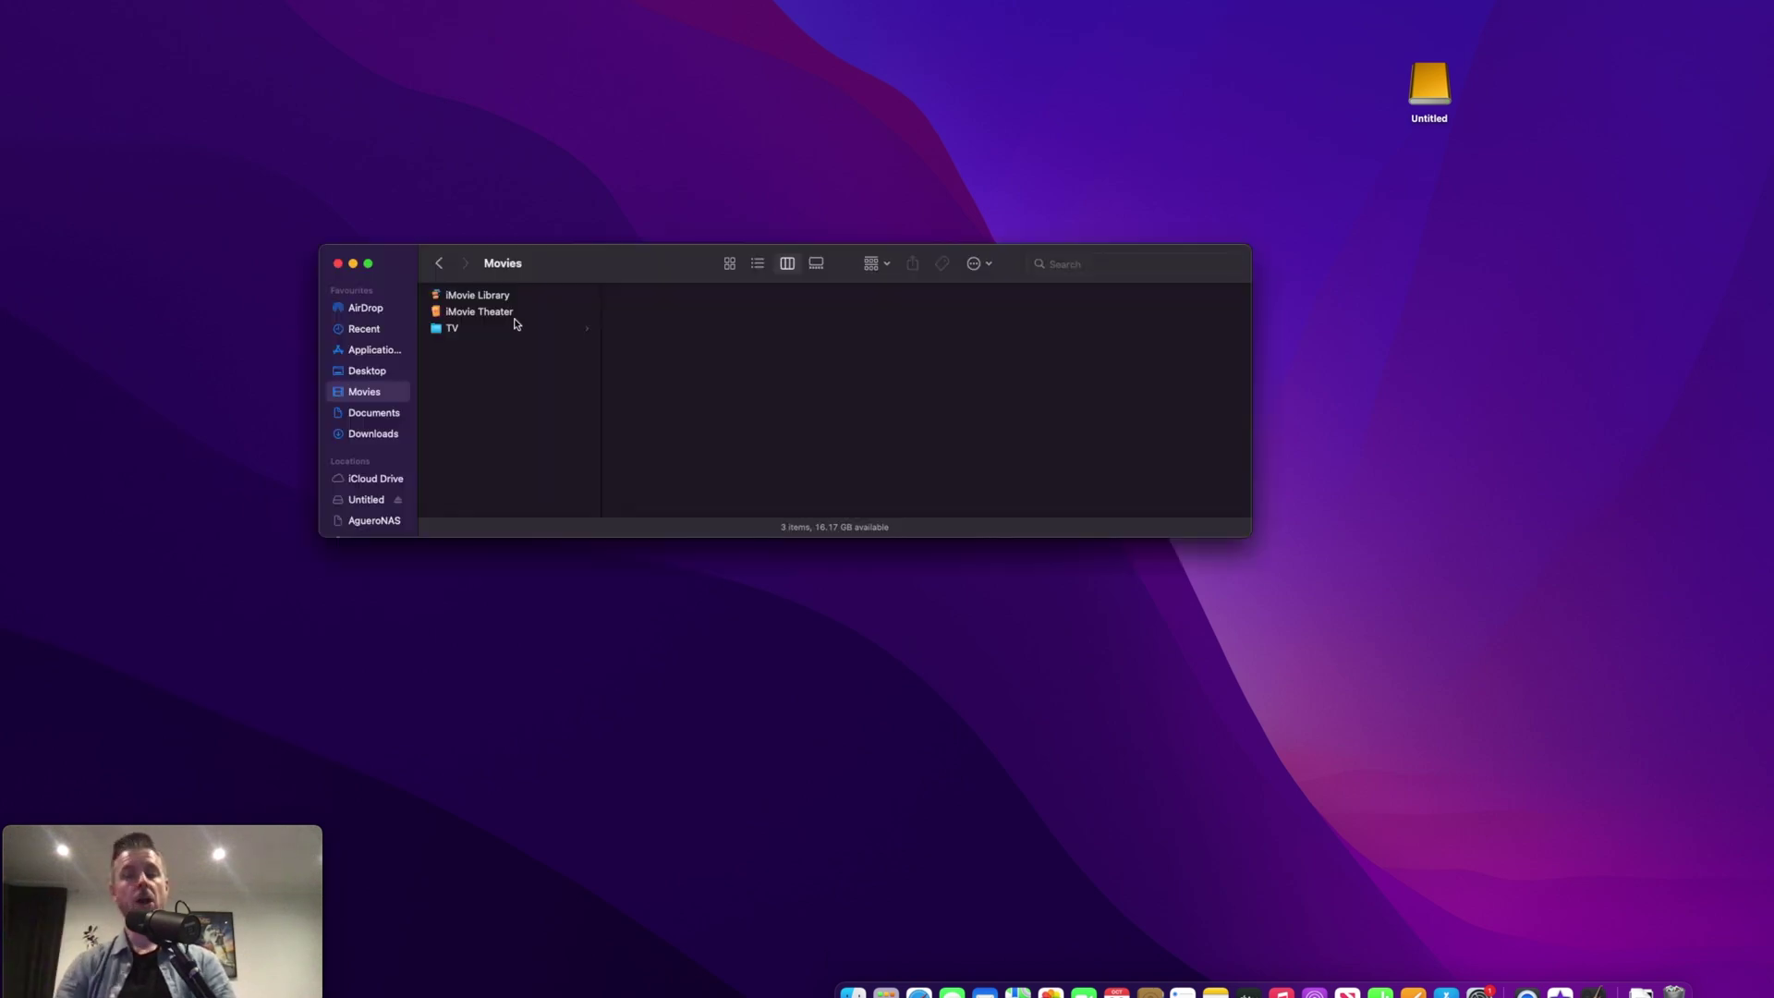
pyautogui.click(475, 311)
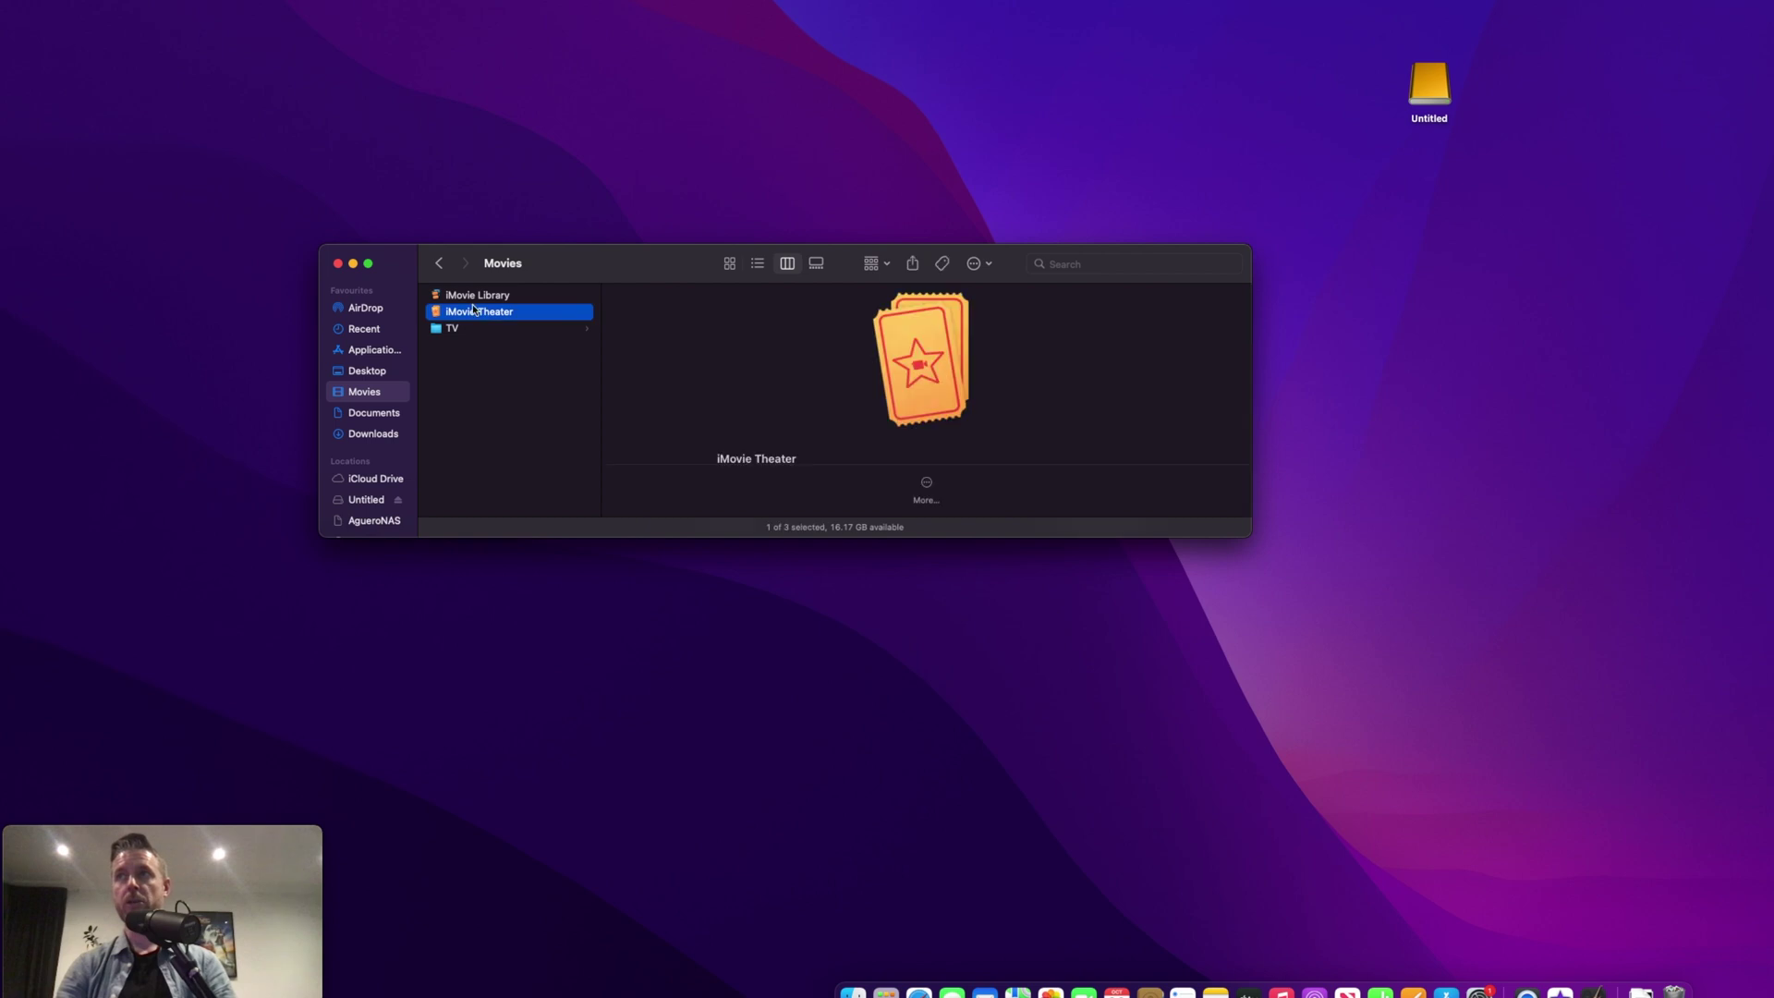
pyautogui.keyDown('super'); pyautogui.click(479, 296); pyautogui.keyUp('super')
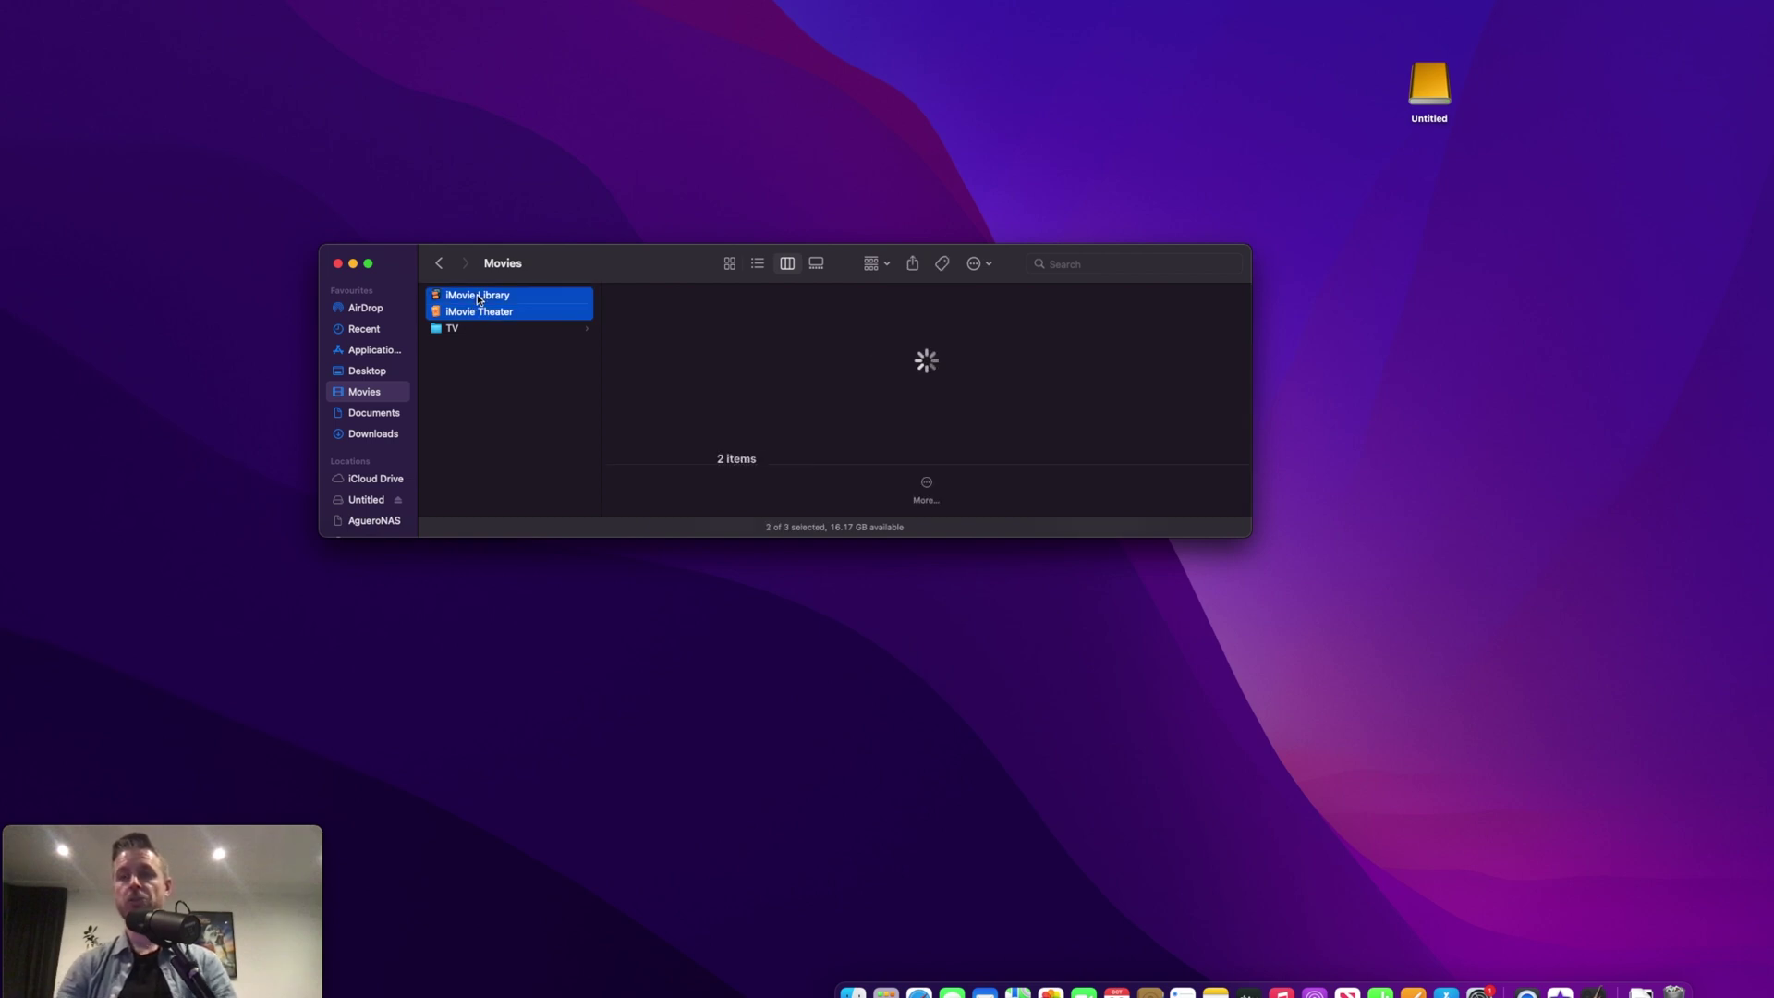
pyautogui.rightClick(480, 298)
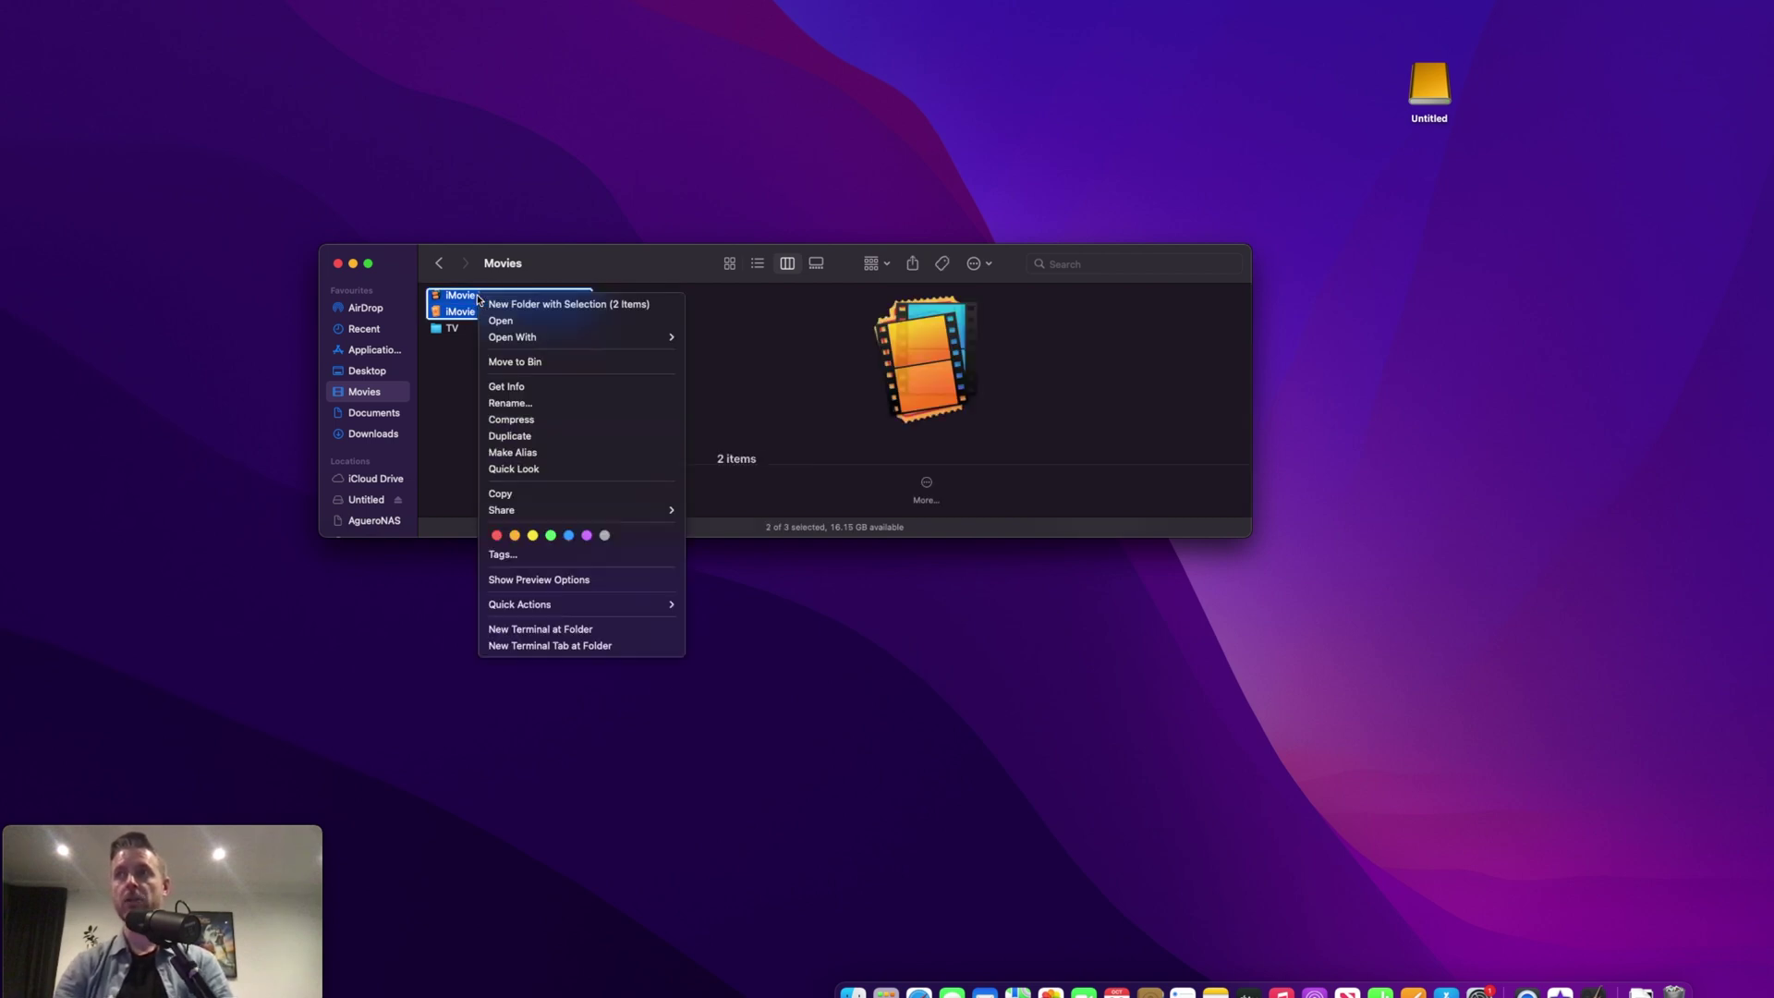